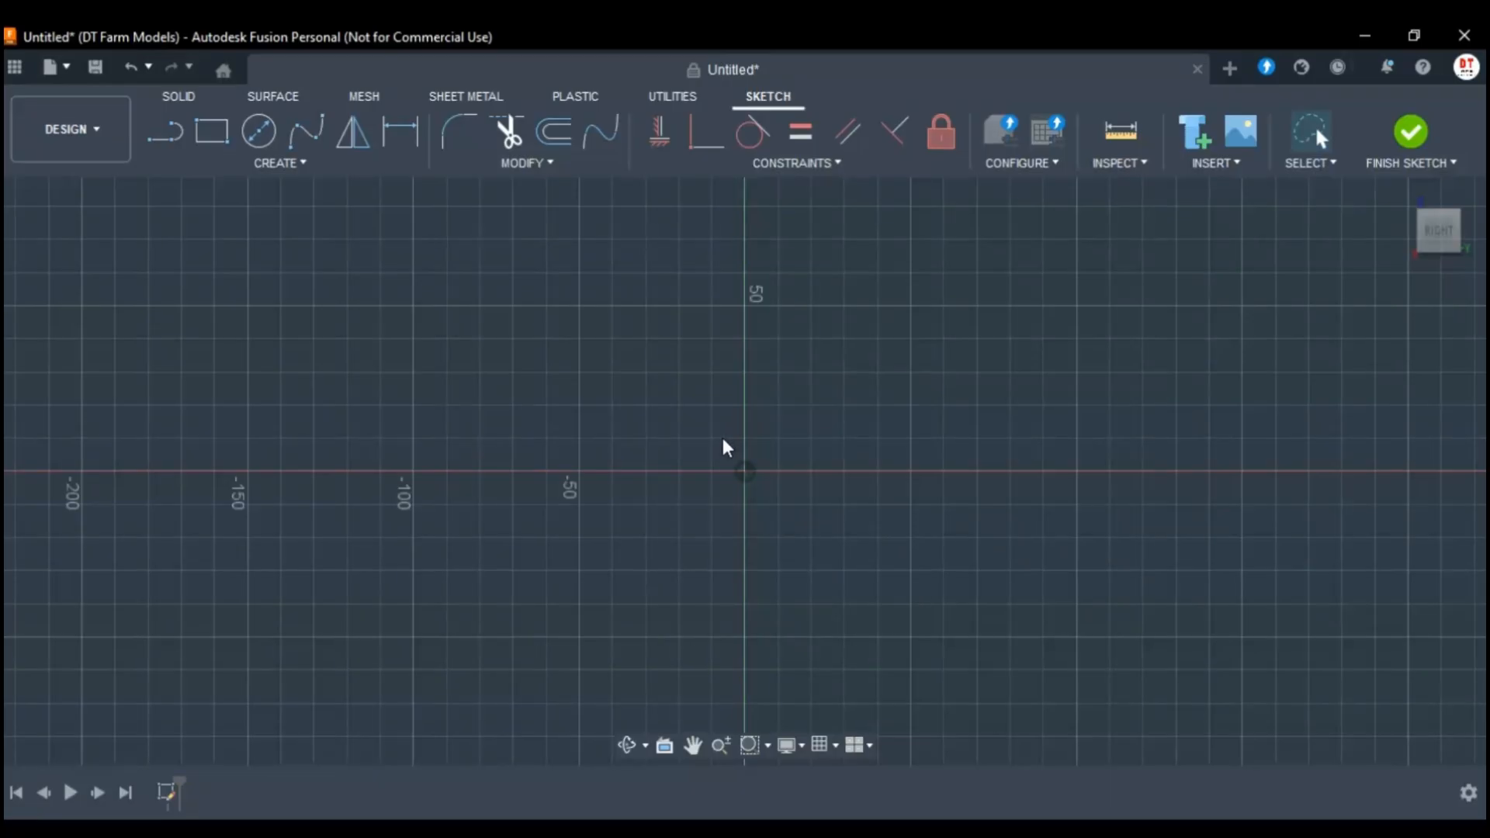
Sketch three connected lines forming a small open square beside the origin, and a rectangle about 60 mm wide from the origin on its other side.
key("l")
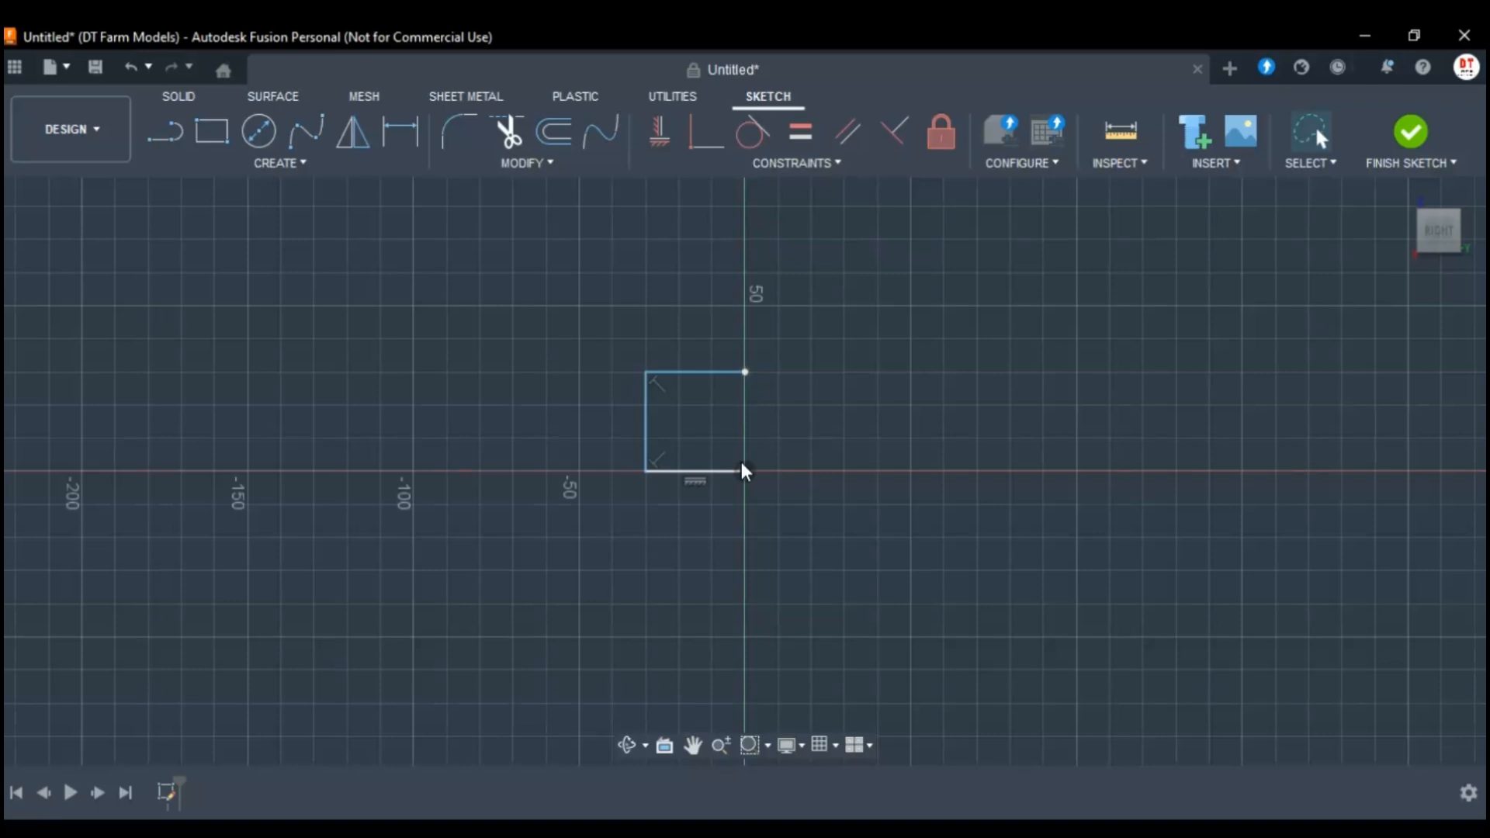
key("r")
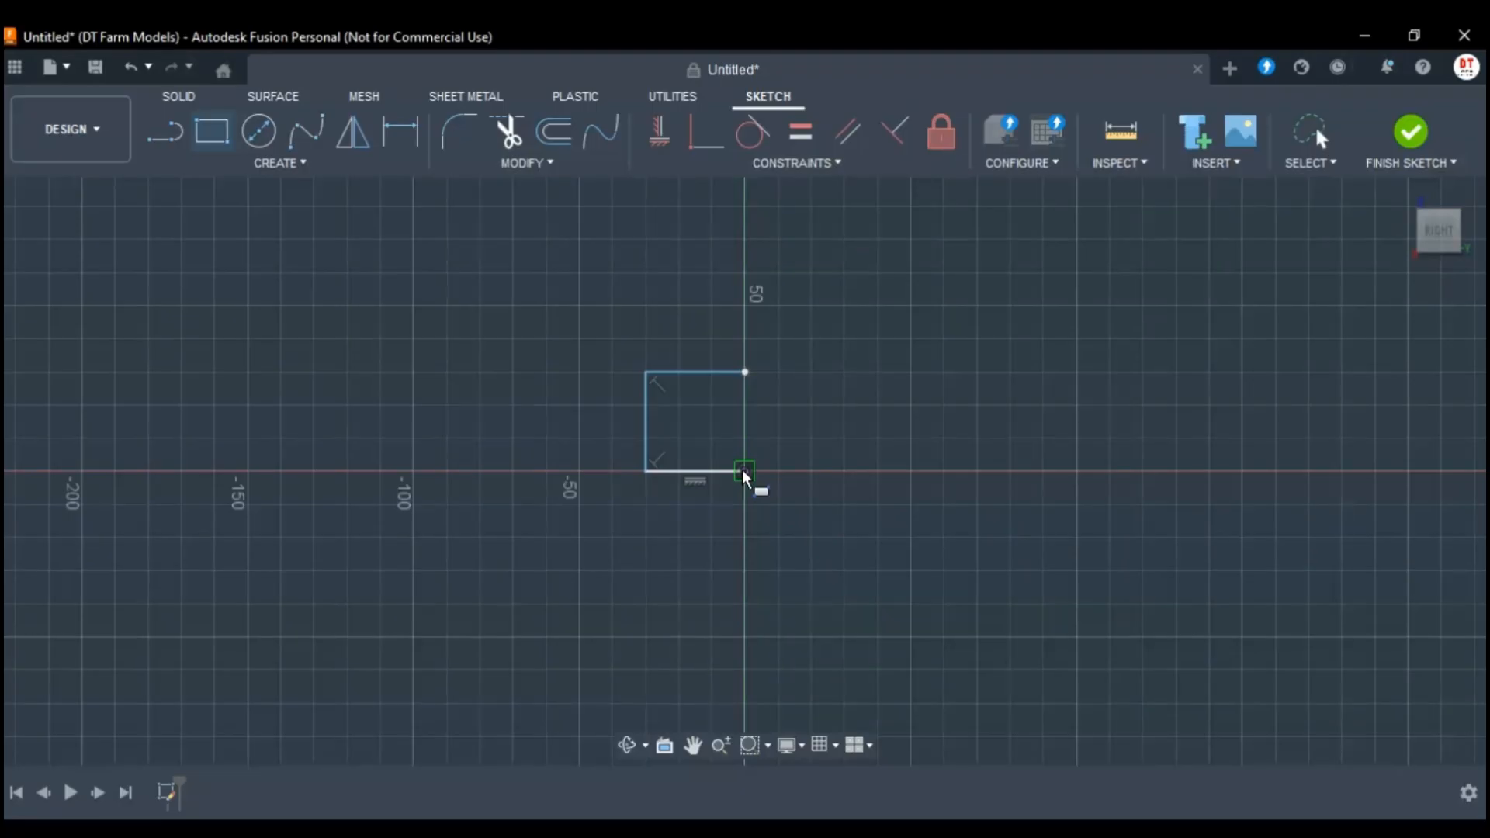
left_click(743, 471)
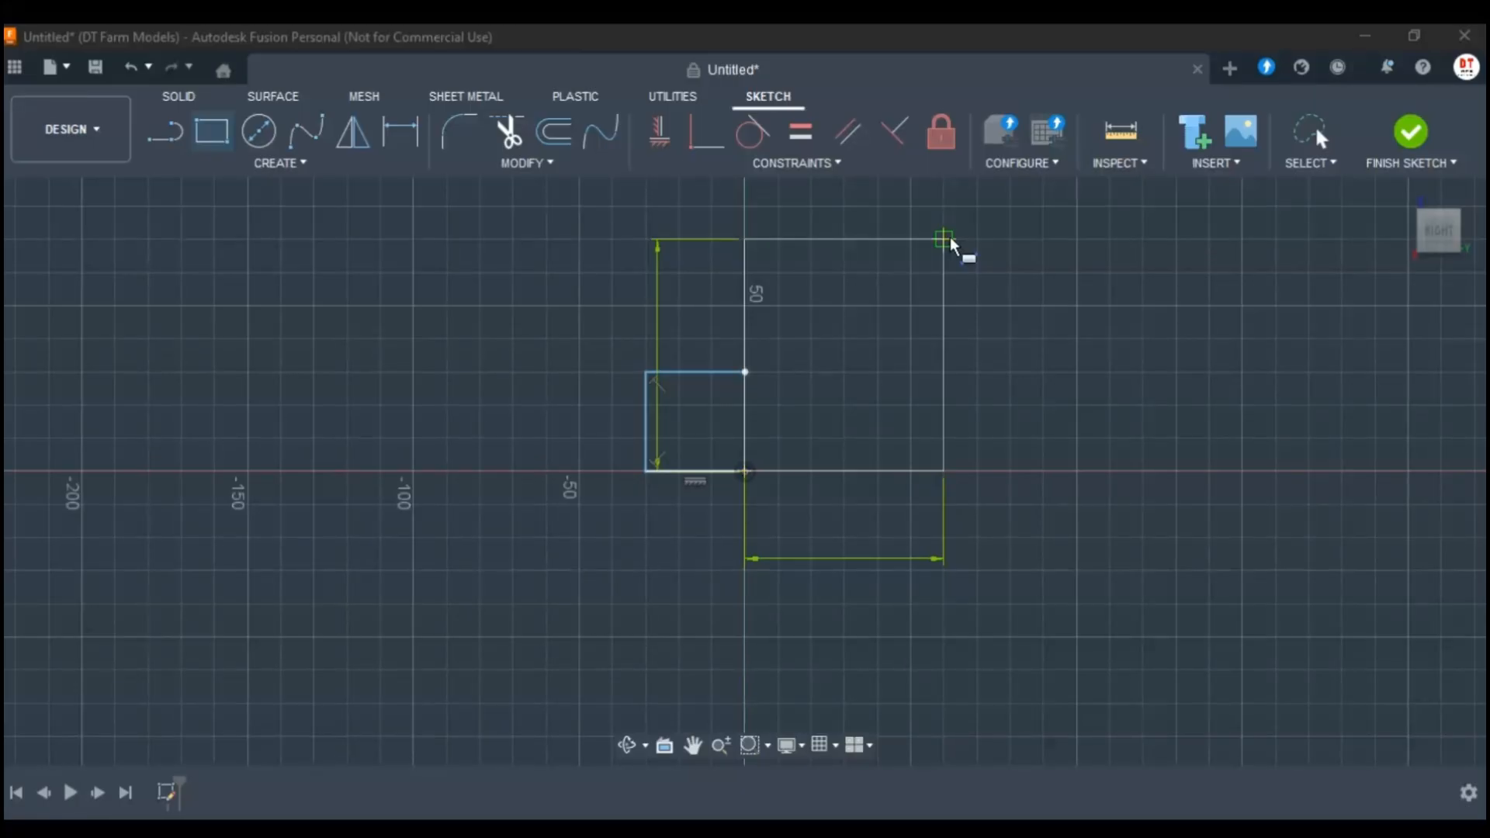
key("Escape")
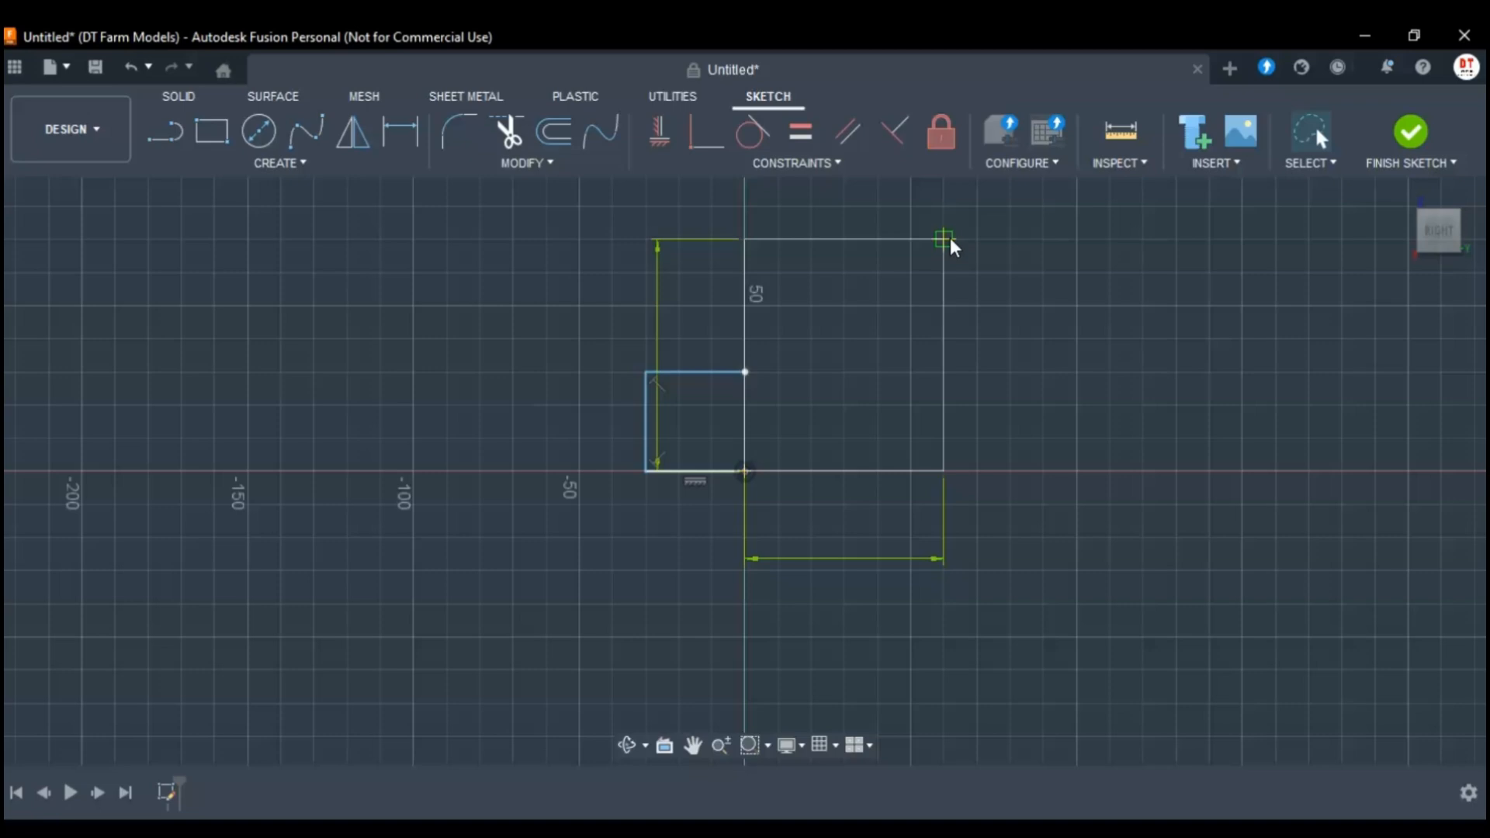
left_click(885, 293)
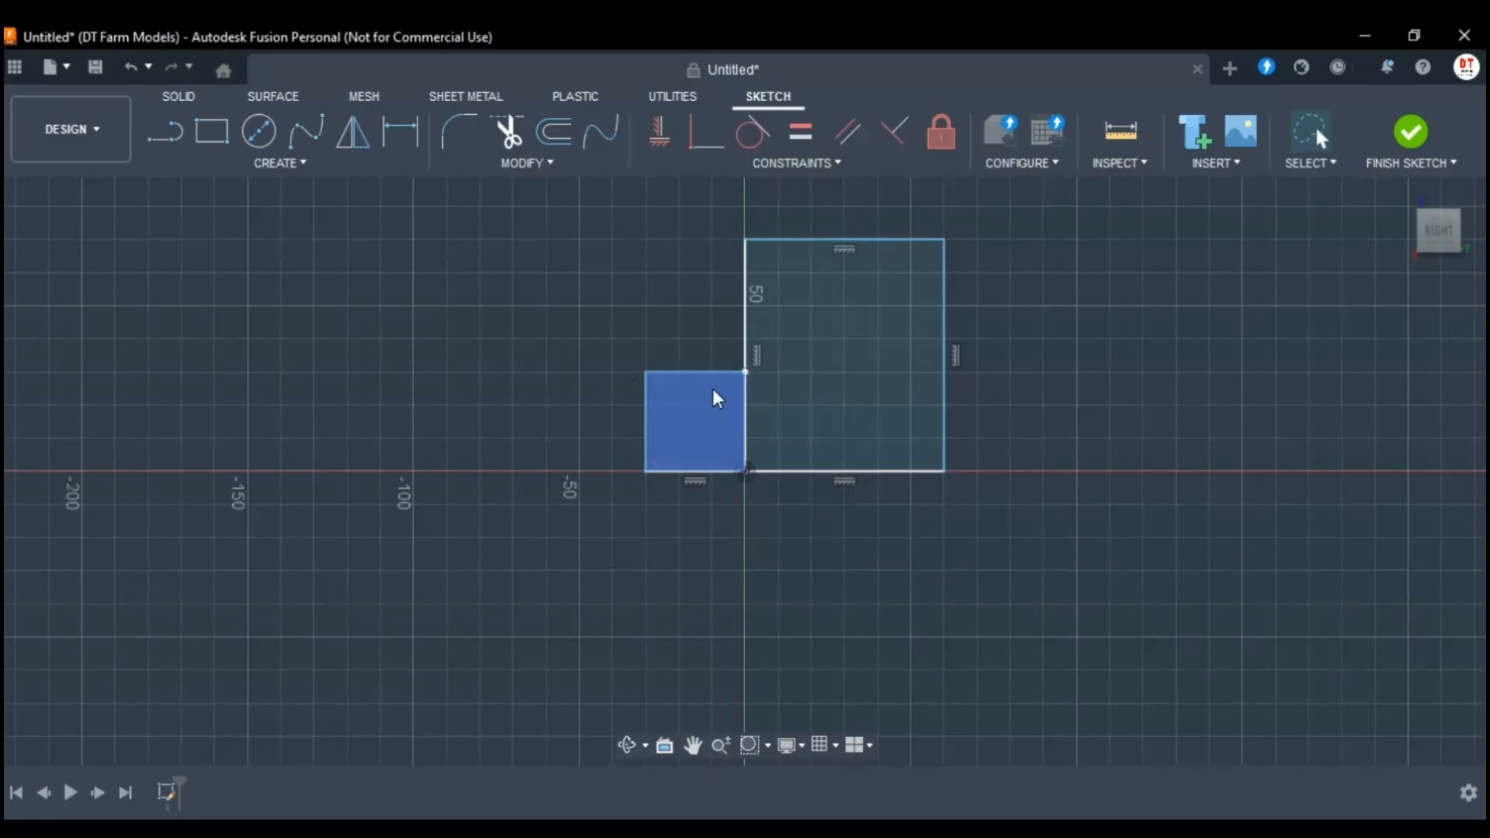
Trim the vertical segment shared by the small square and the rectangle to merge them into one L-shaped profile.
left_click(509, 129)
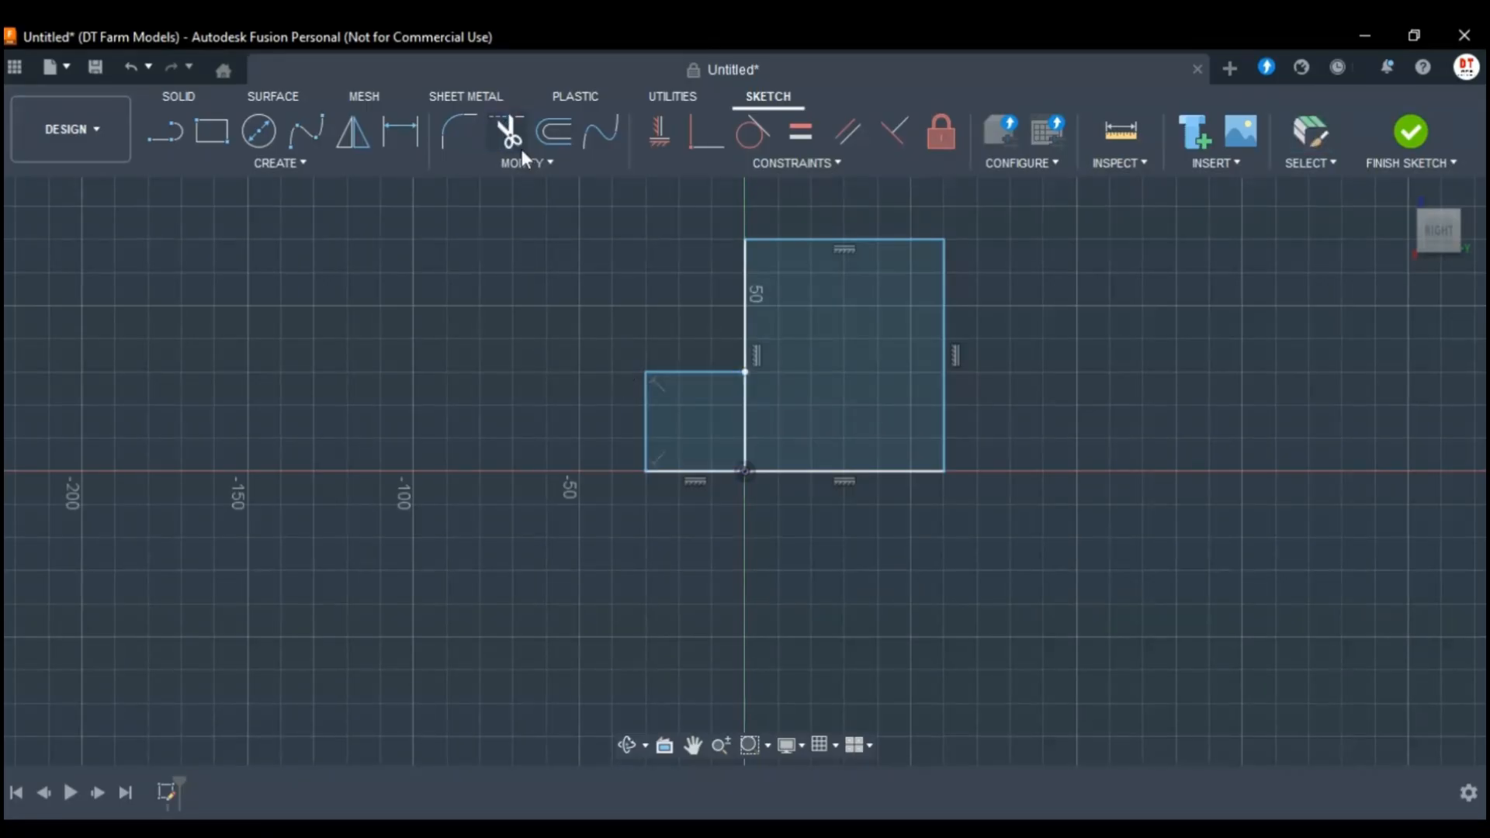
left_click(747, 418)
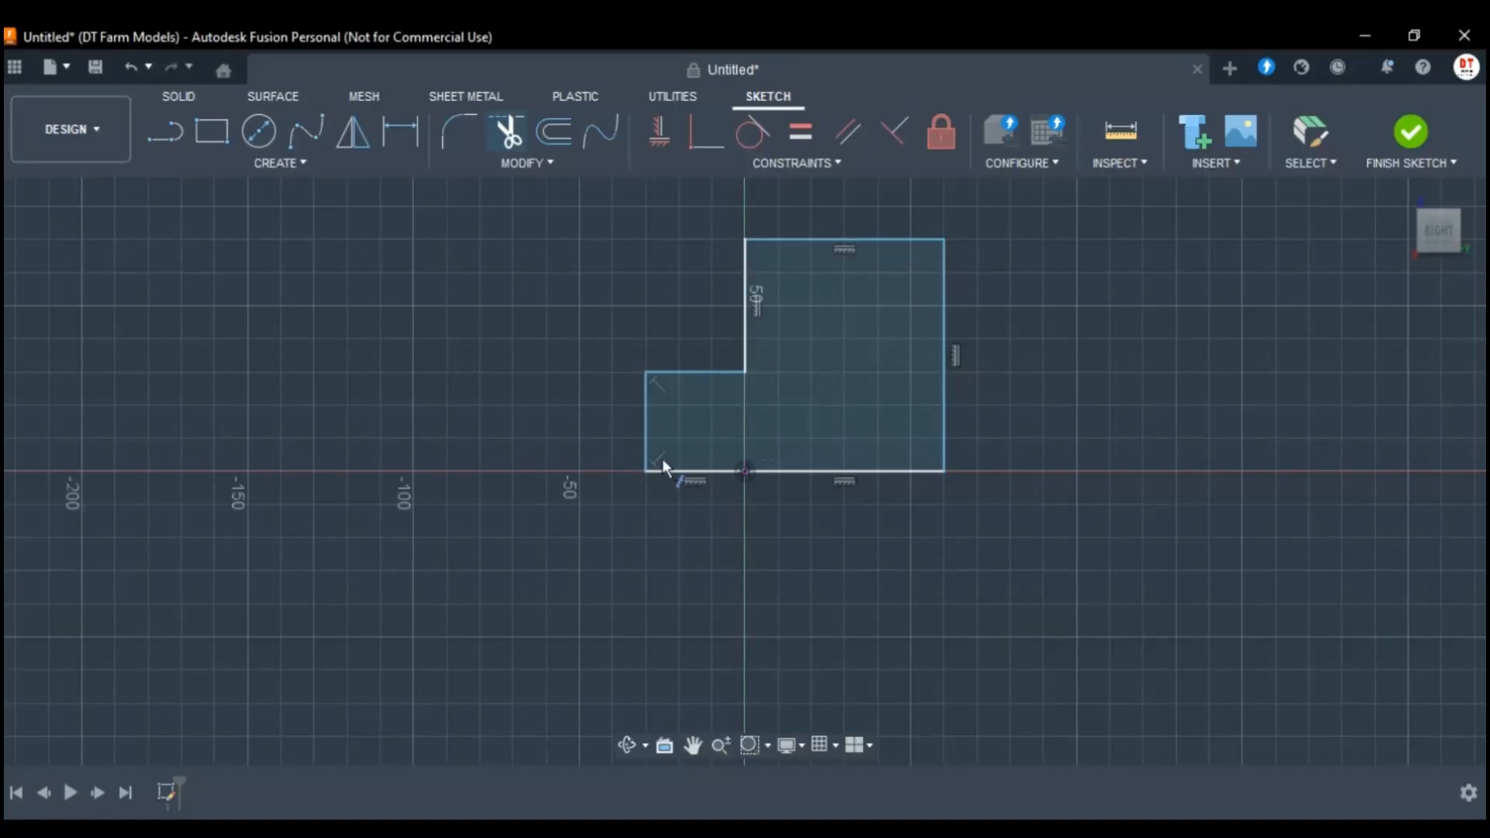
key("Escape")
Undo the trim of the shared segment and redo it.
left_click(780, 388)
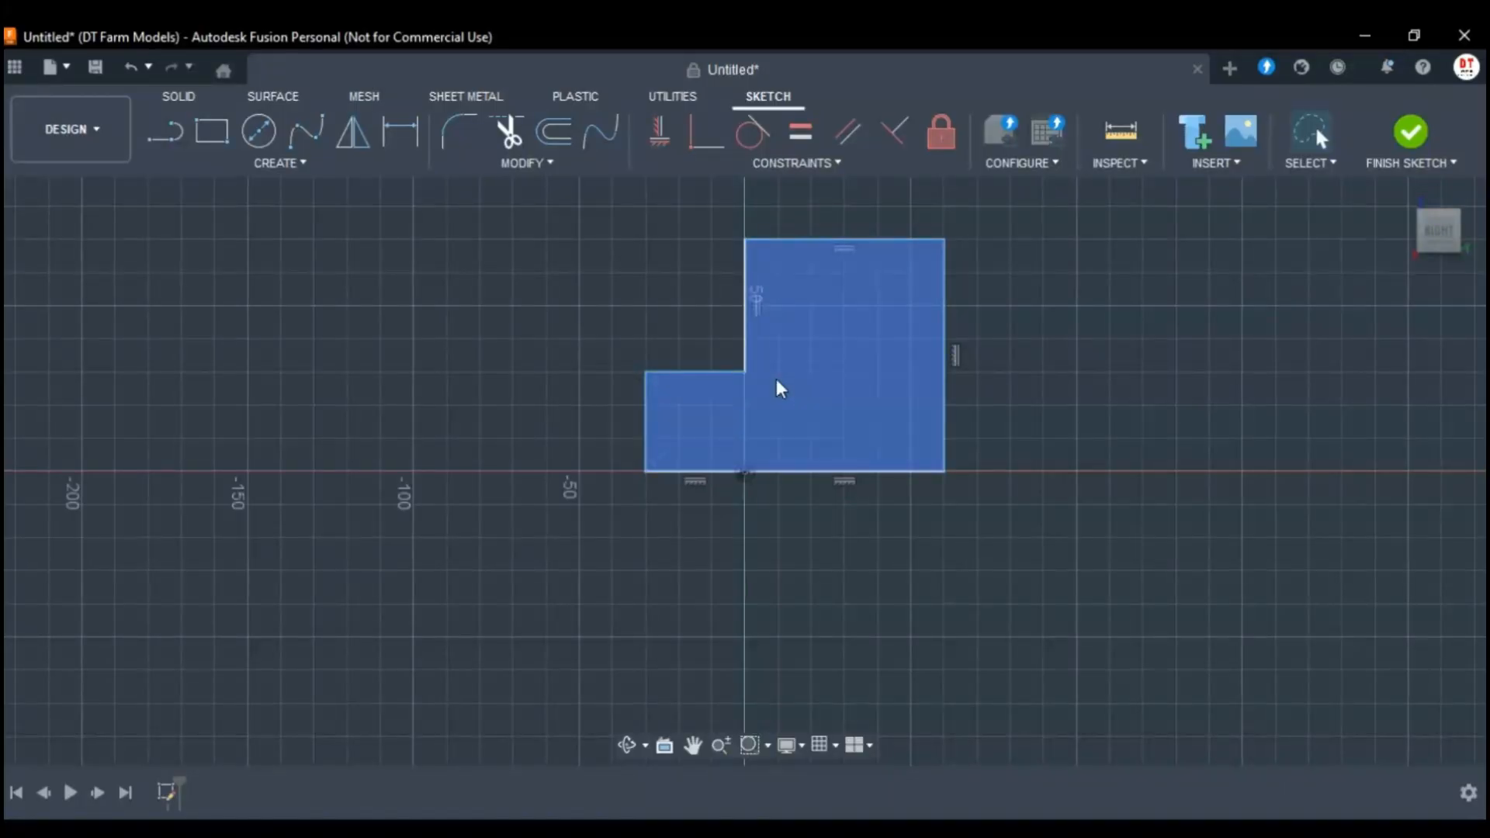
left_click(128, 80)
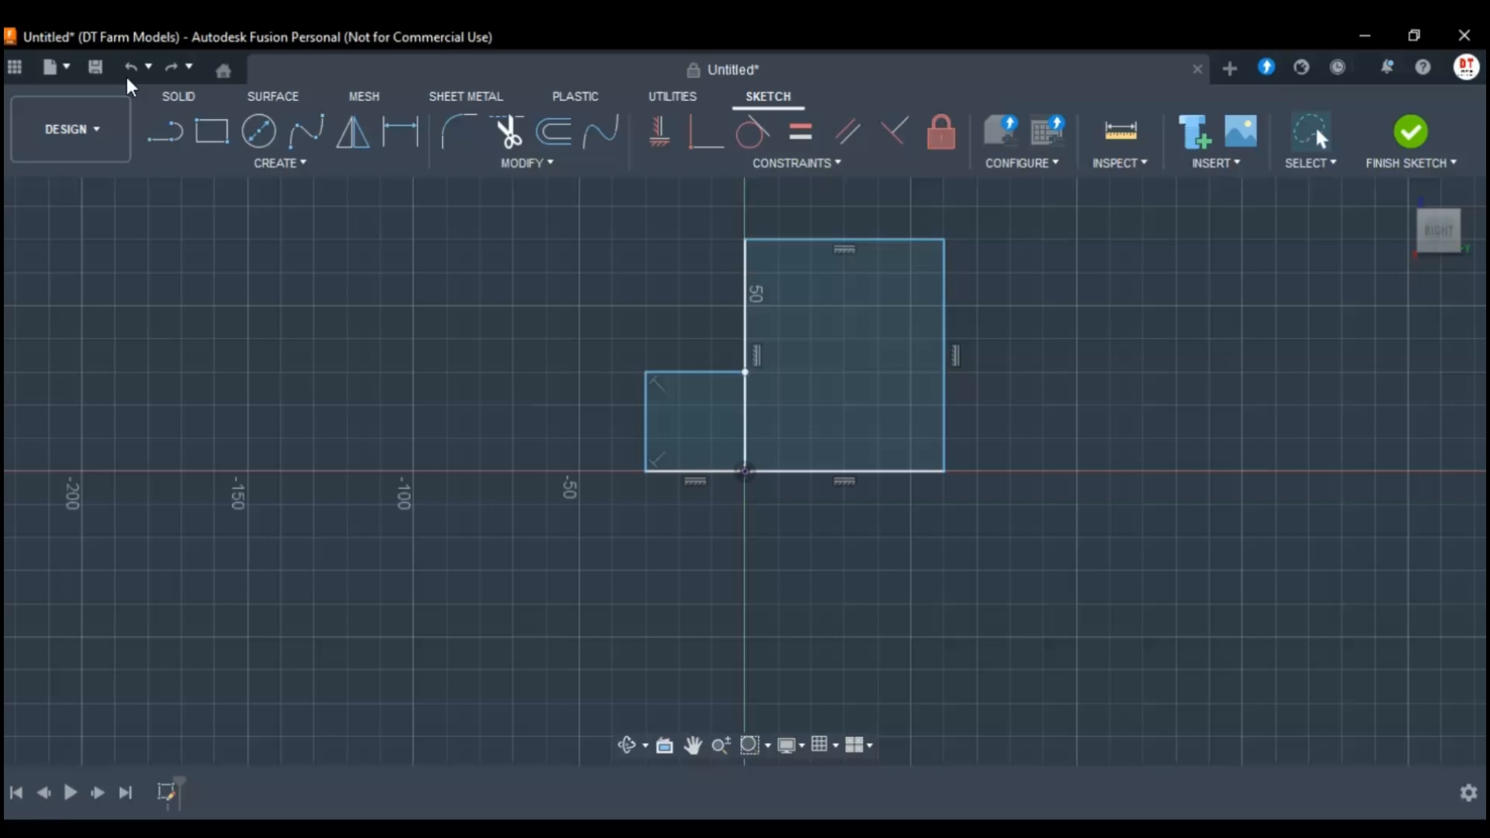
left_click(175, 70)
Dimension the lower edge of the tall rectangle from the origin and set it to 70 mm.
key("c")
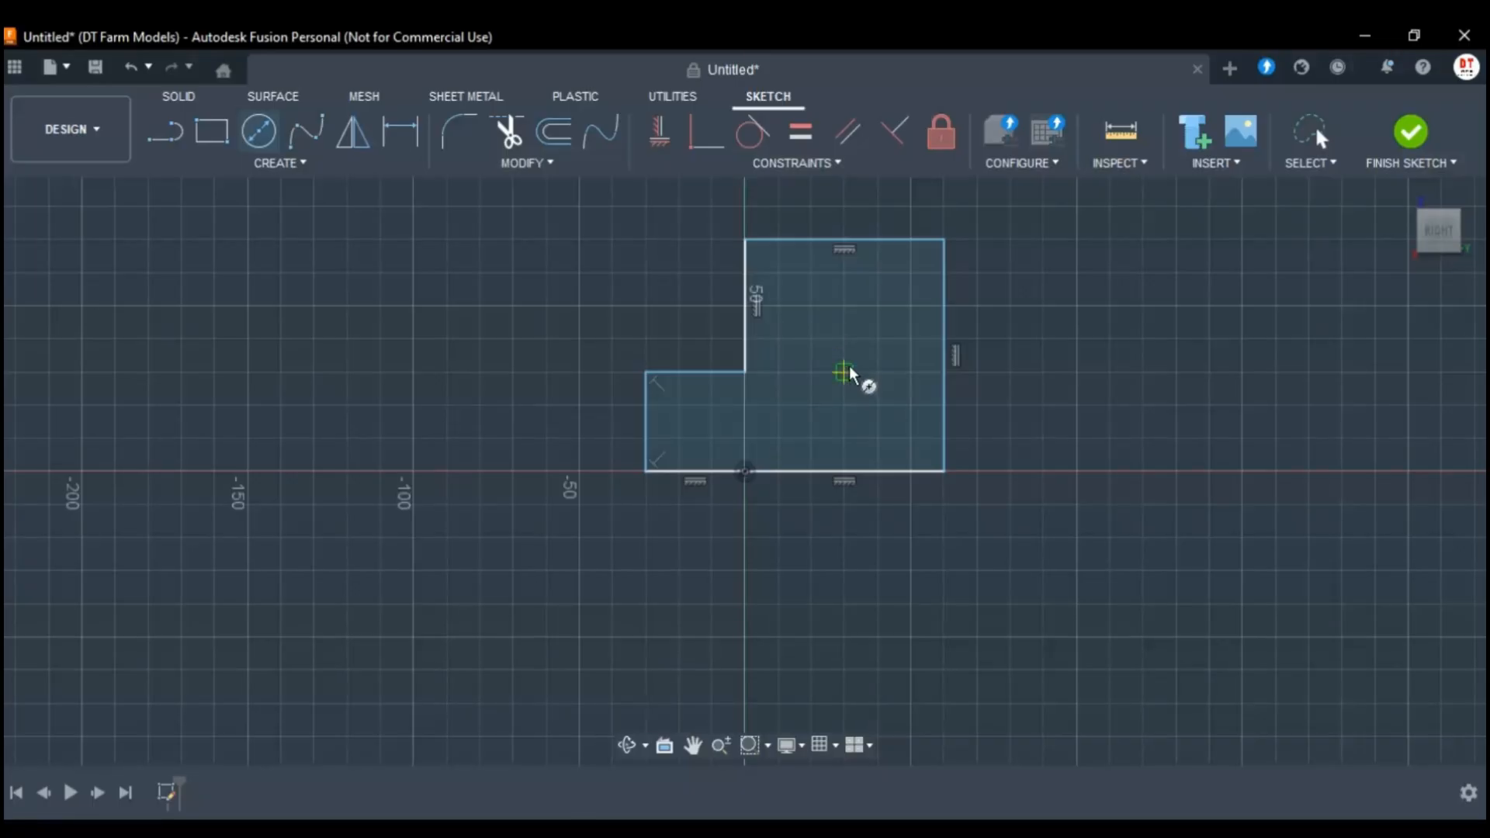
key("d")
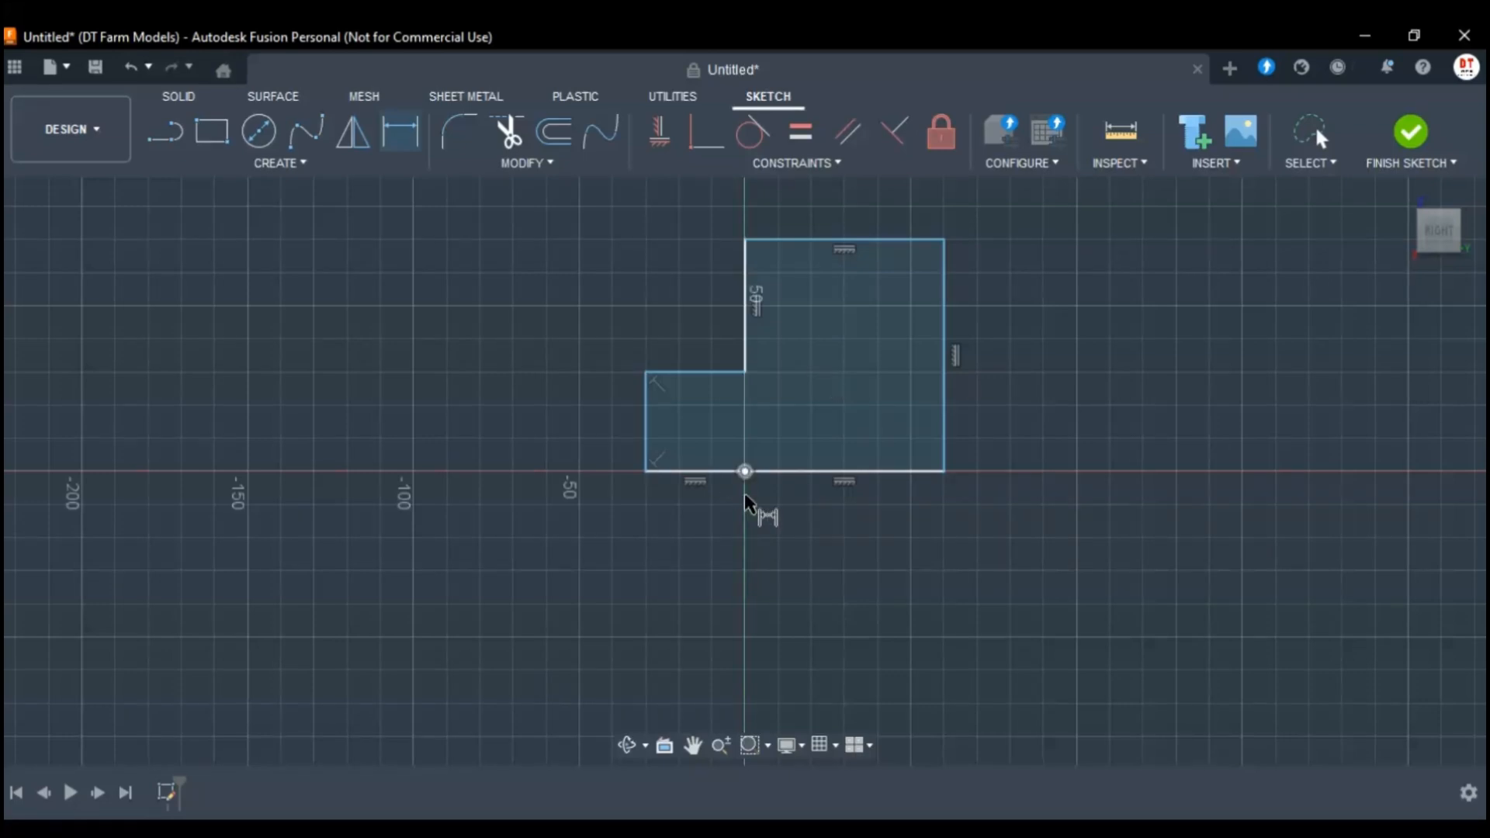
left_click(815, 472)
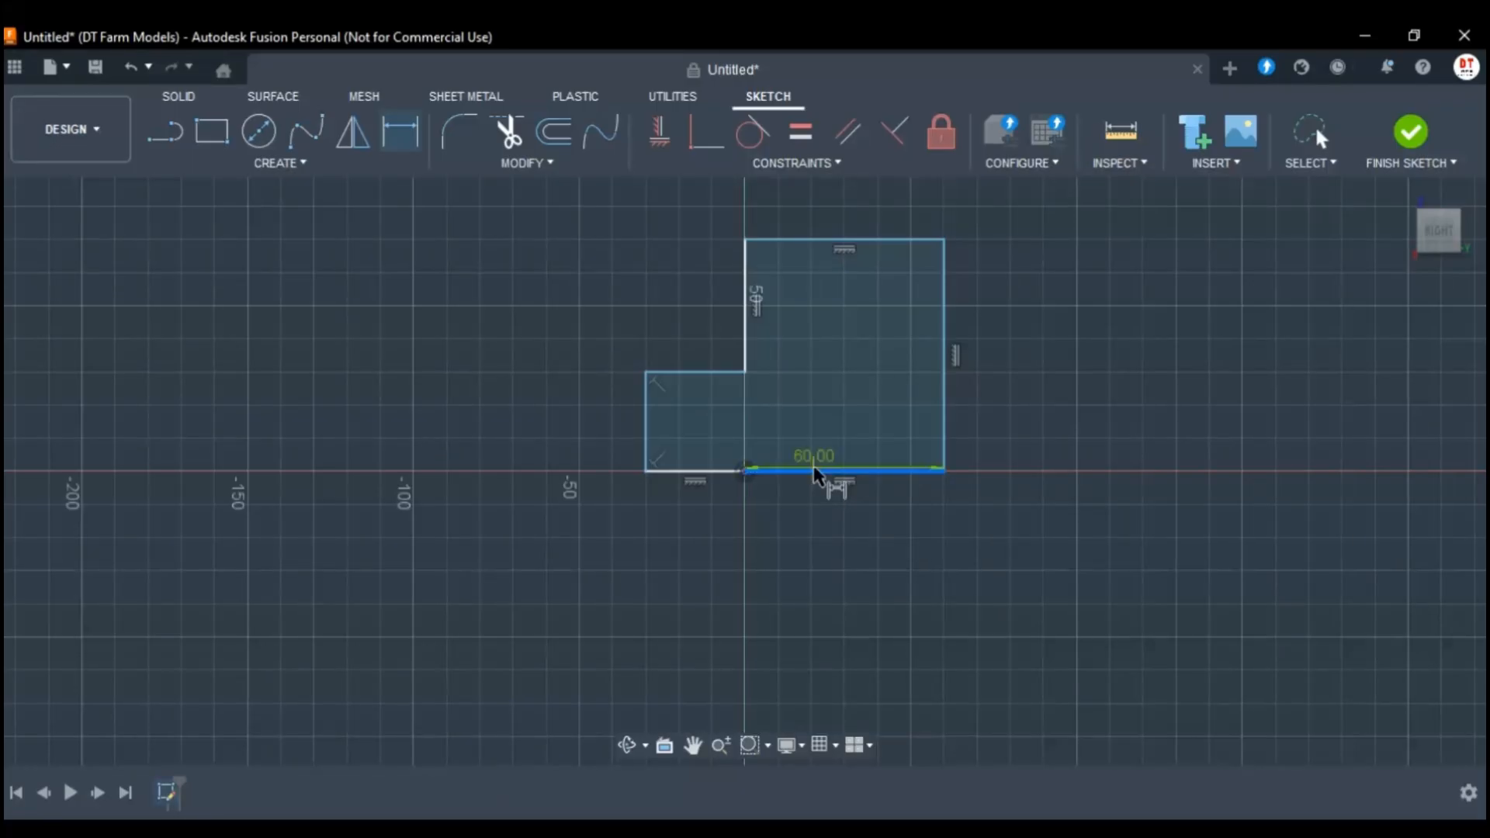
left_click(830, 522)
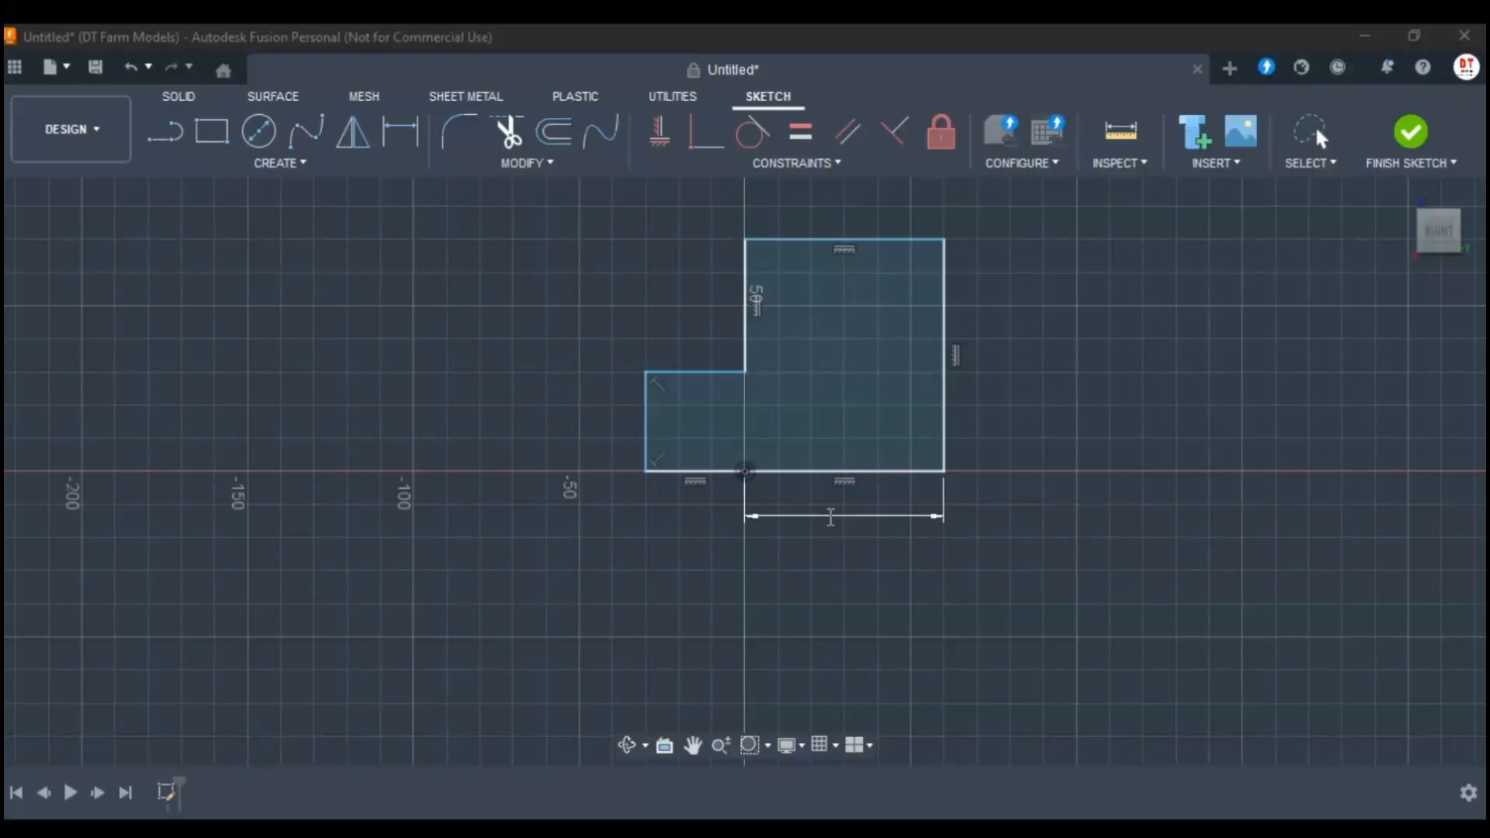
type("70")
key("Return")
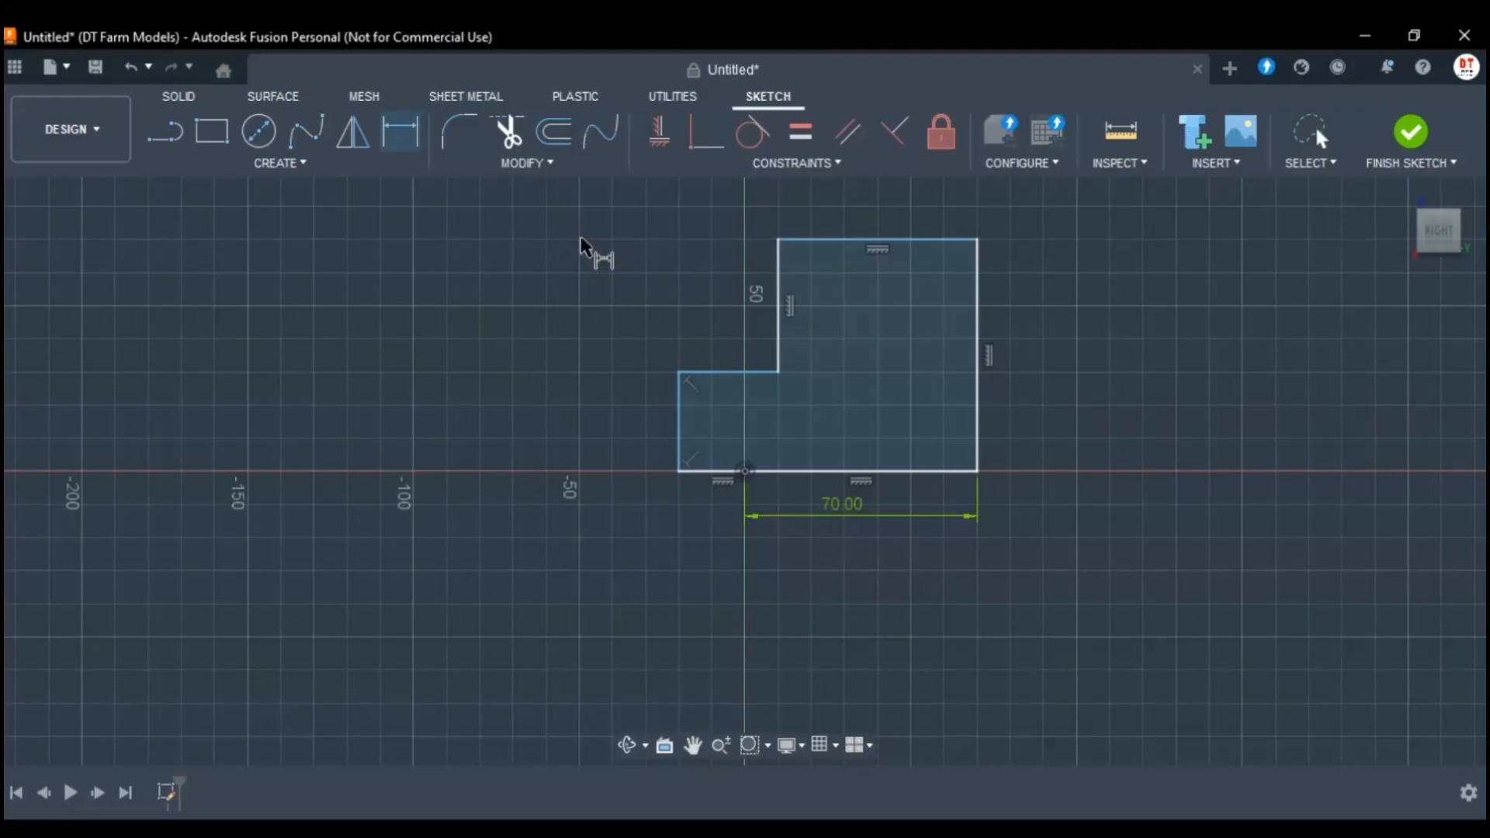
Draw a 50 mm diameter circle inside the tall part of the L-shaped profile.
left_click(260, 133)
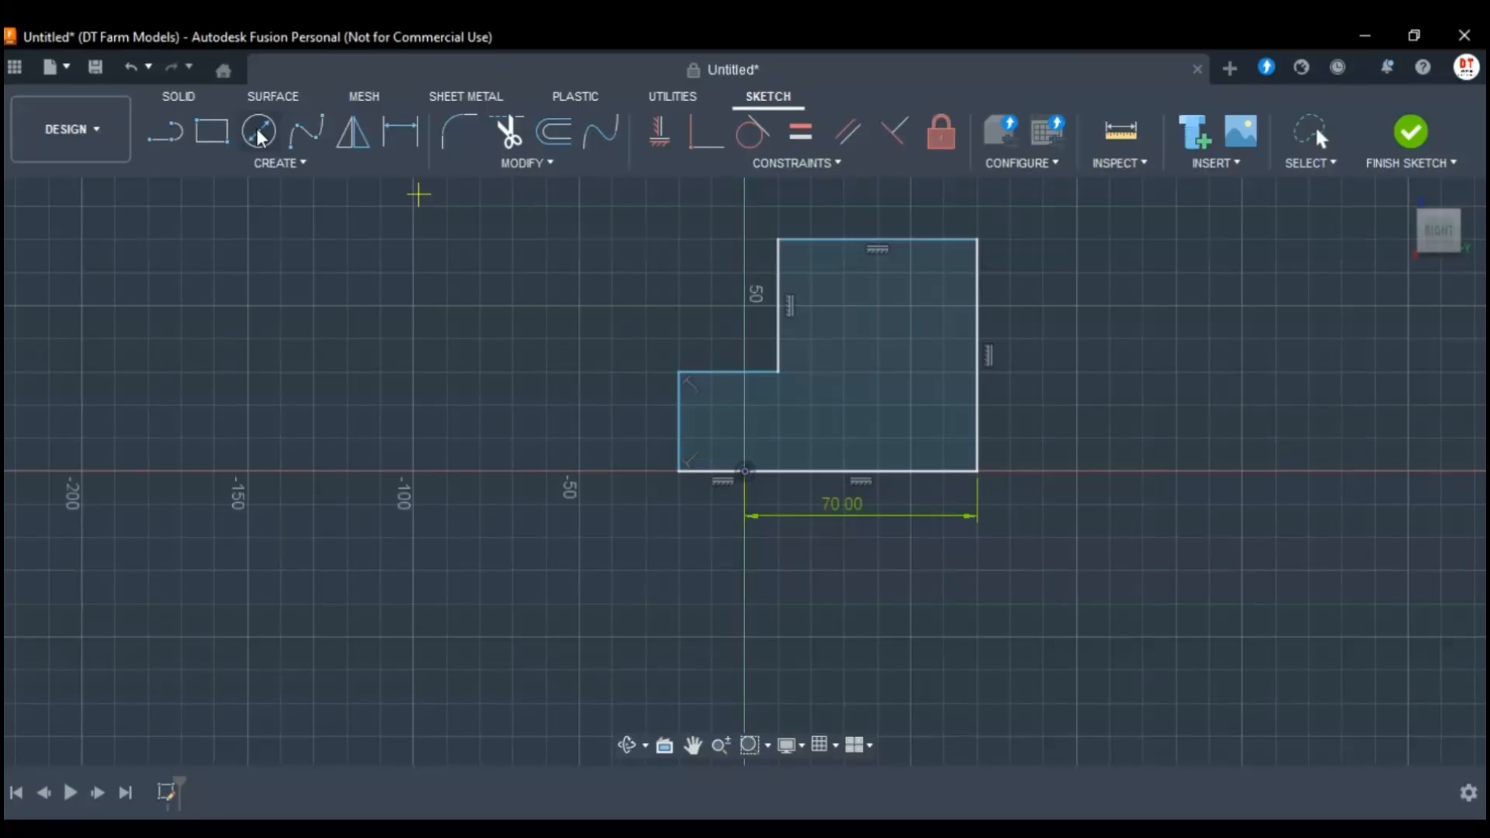
left_click(878, 373)
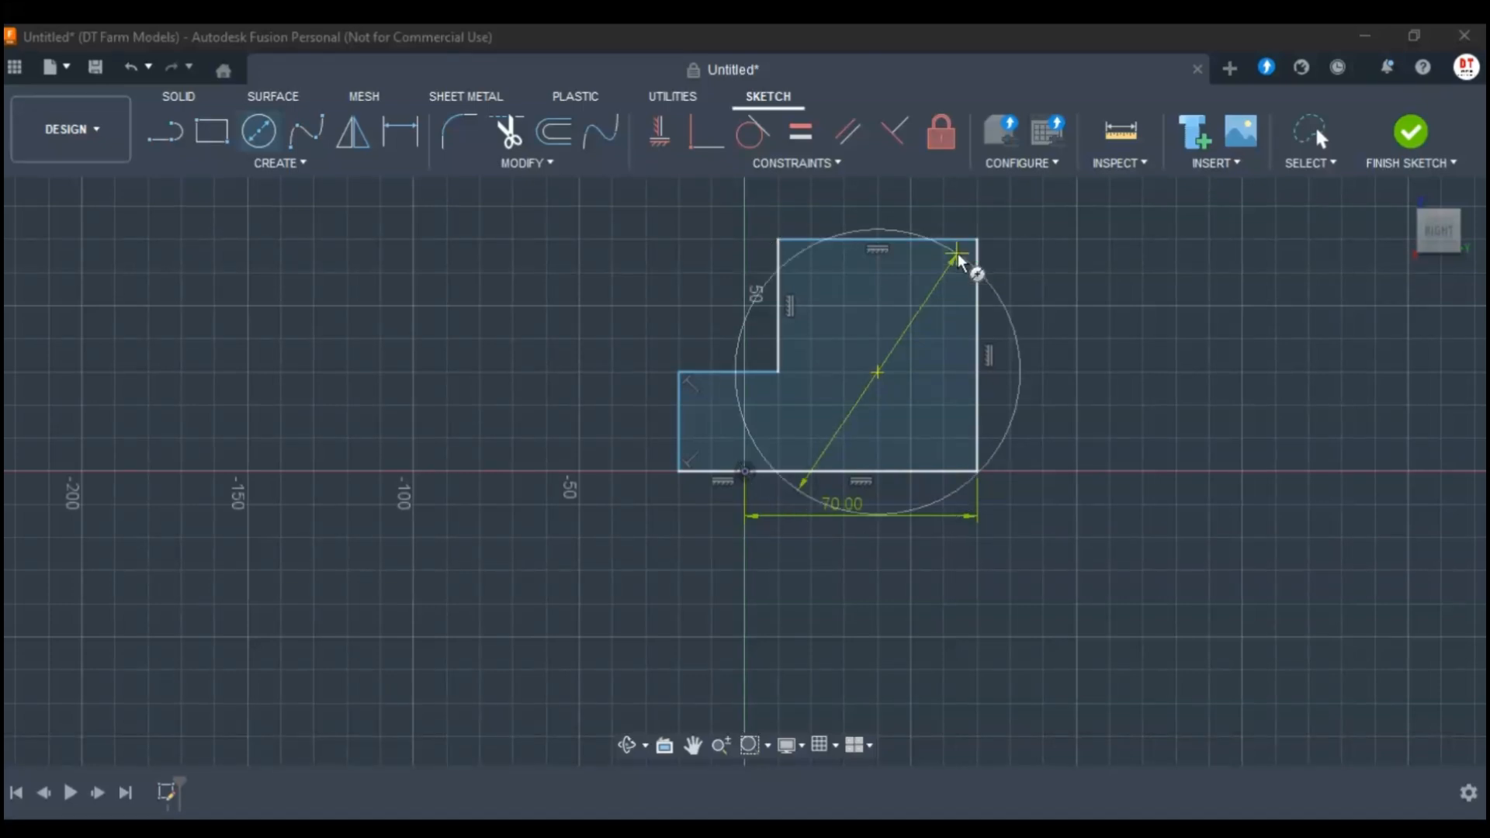
type("50")
key("Return")
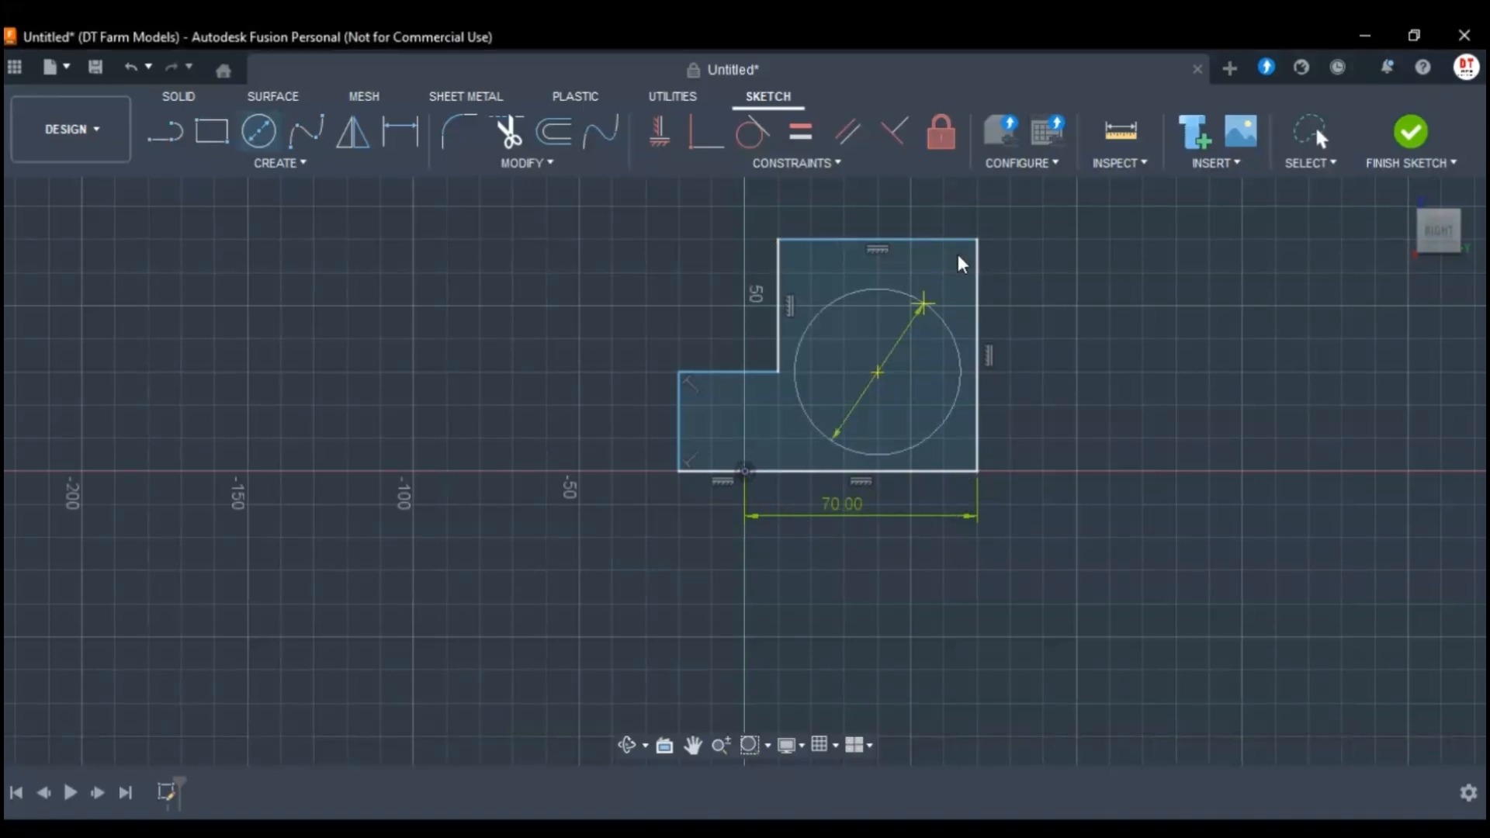
key("Escape")
Extrude the L-shaped profile around the circle to a distance of 70 mm, leaving the circle as a round opening.
left_click(929, 272)
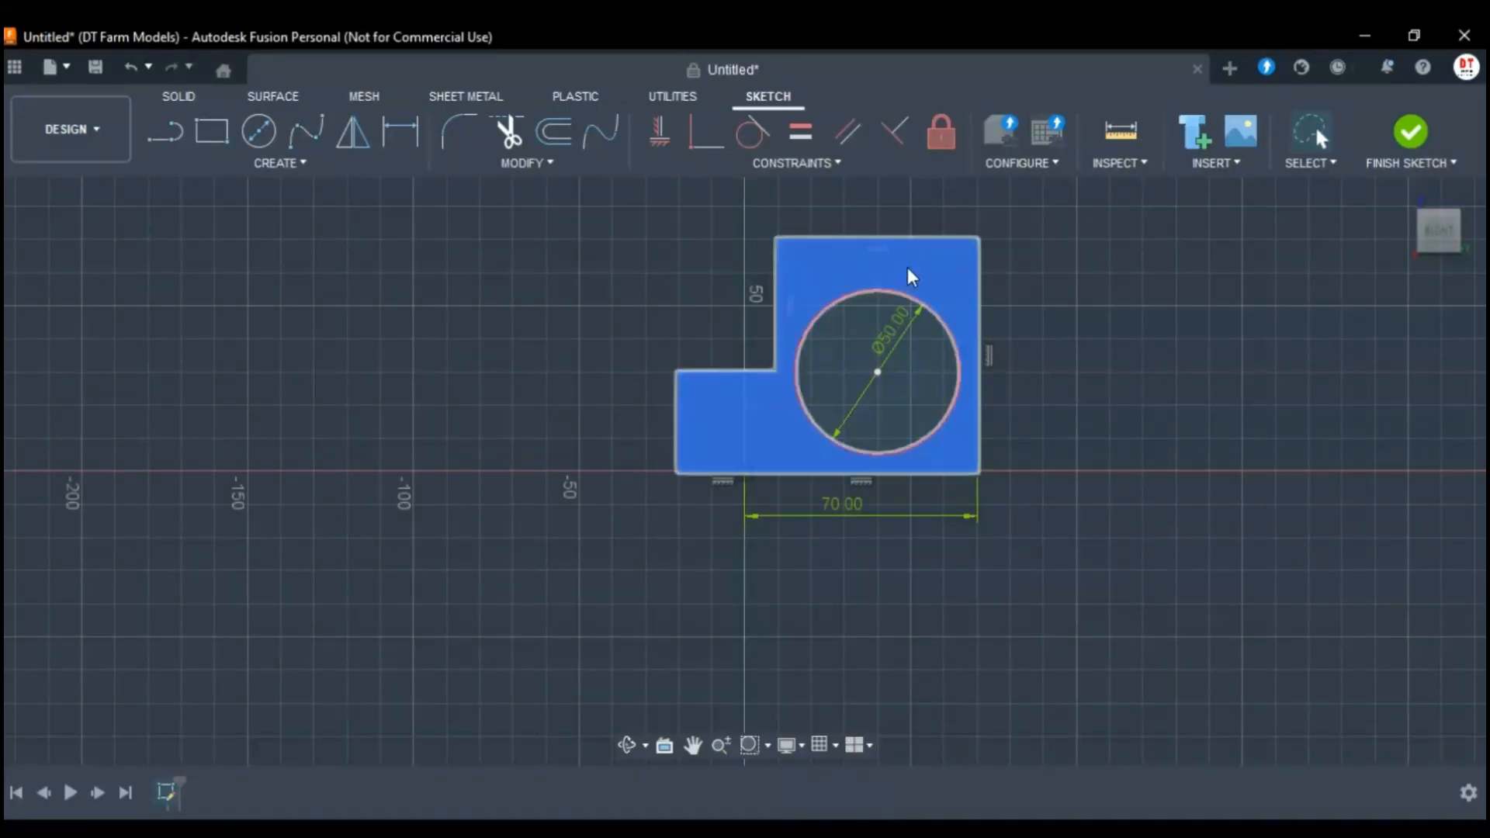
left_click(935, 376)
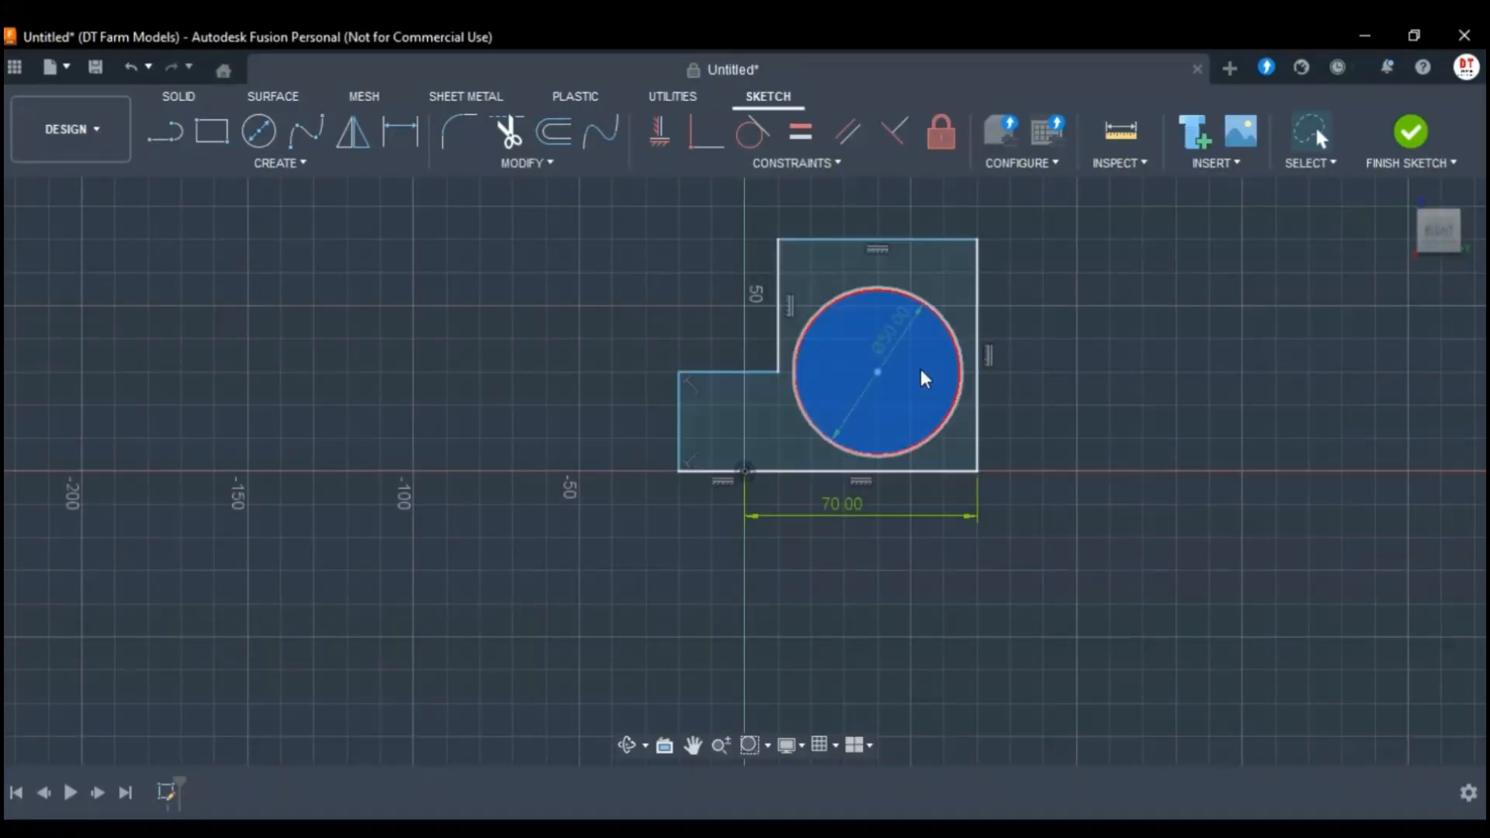
left_click(942, 285)
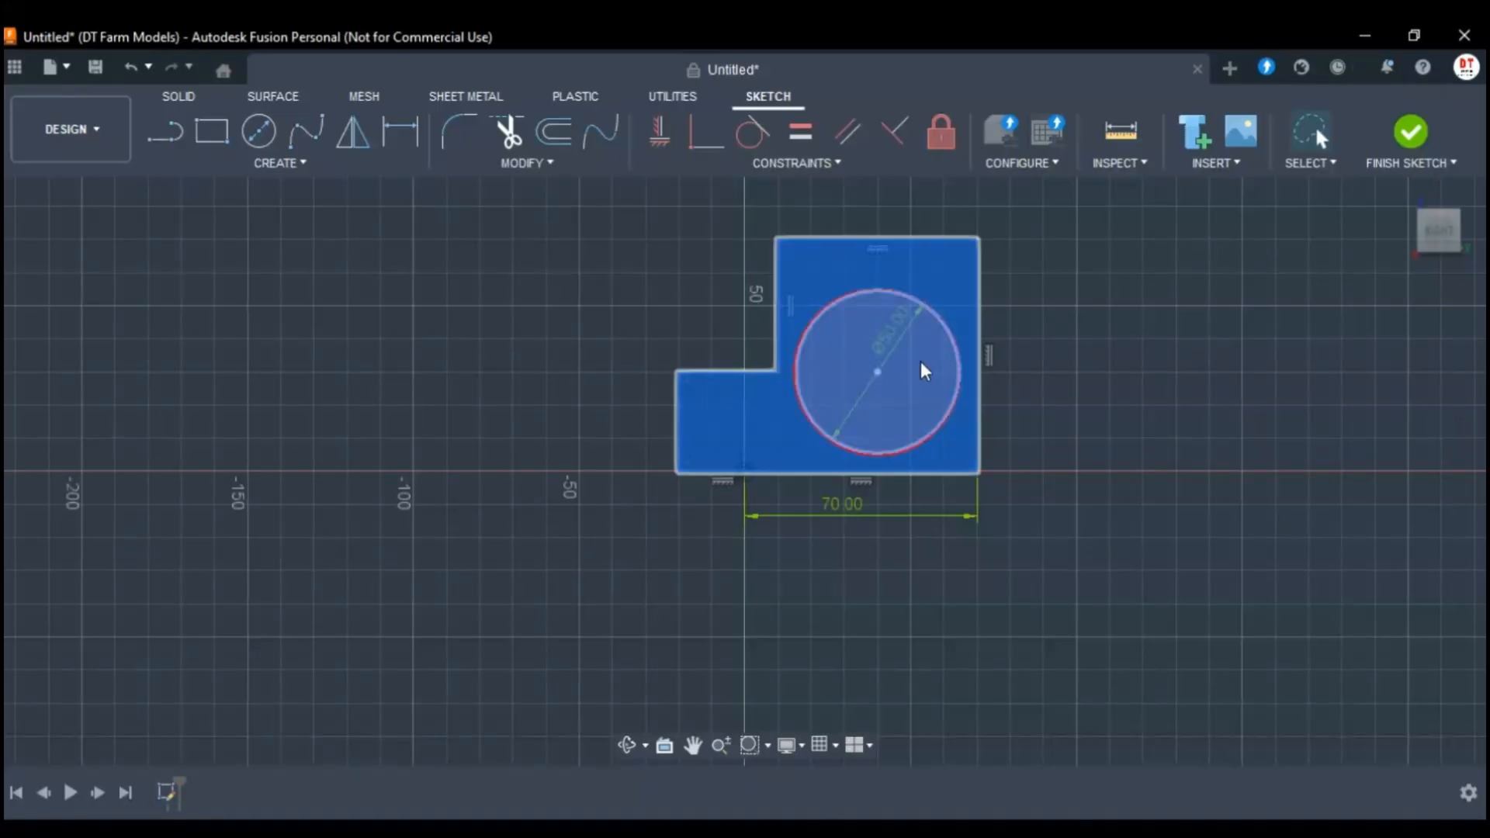
key("e")
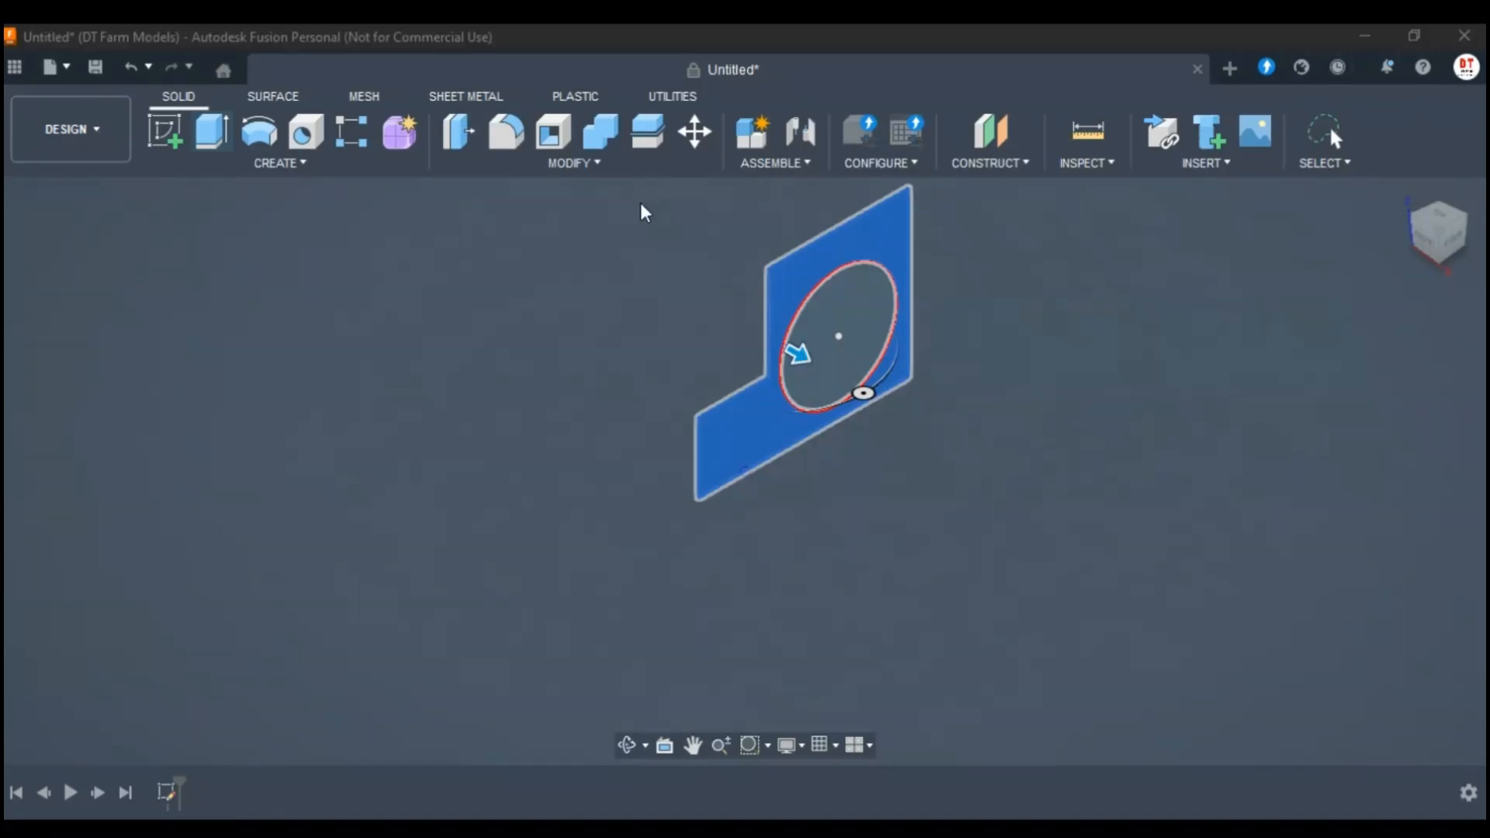
type("50")
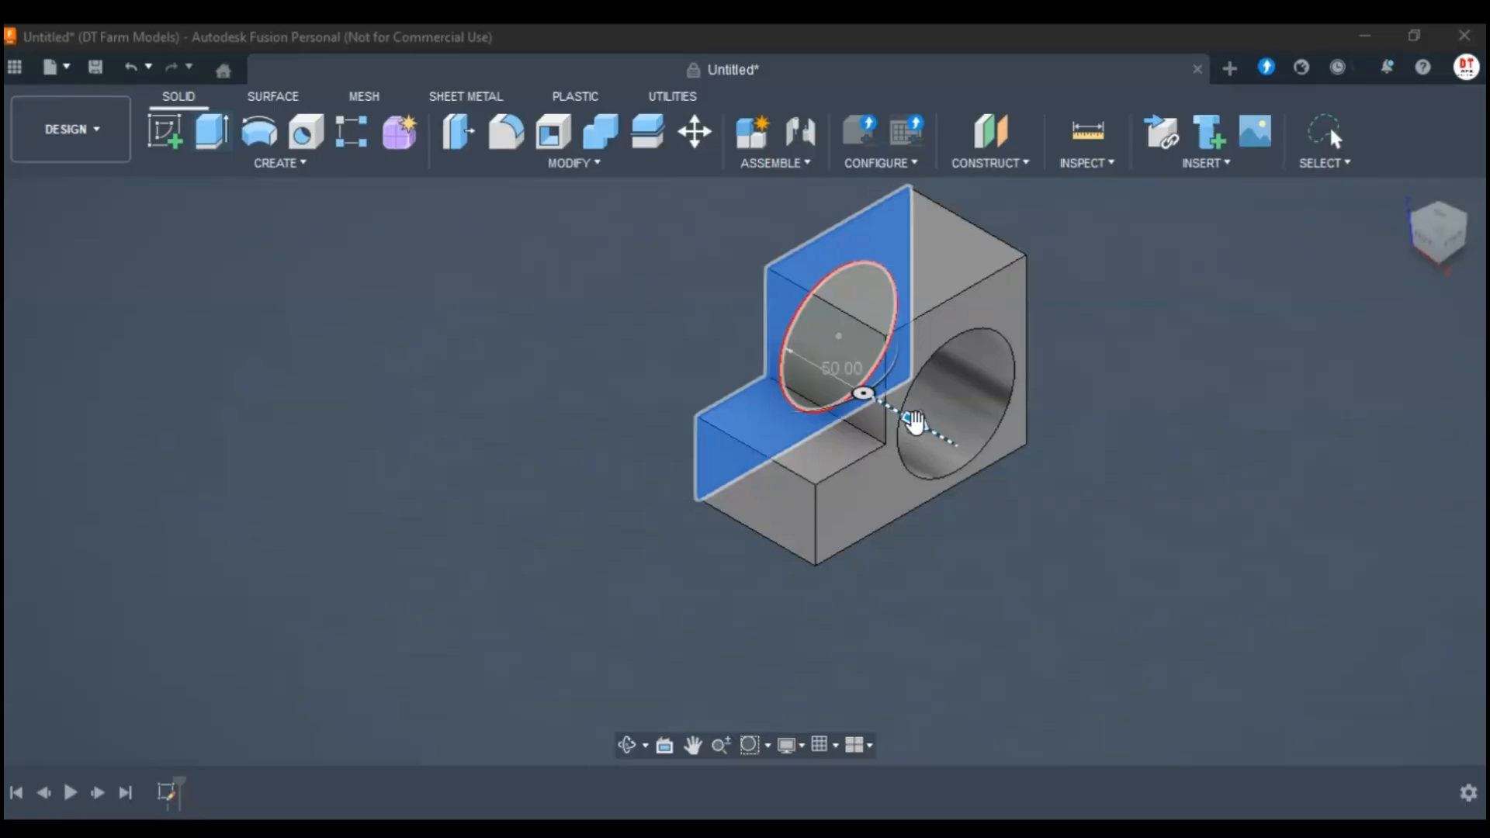
left_click_drag(916, 423, 948, 451)
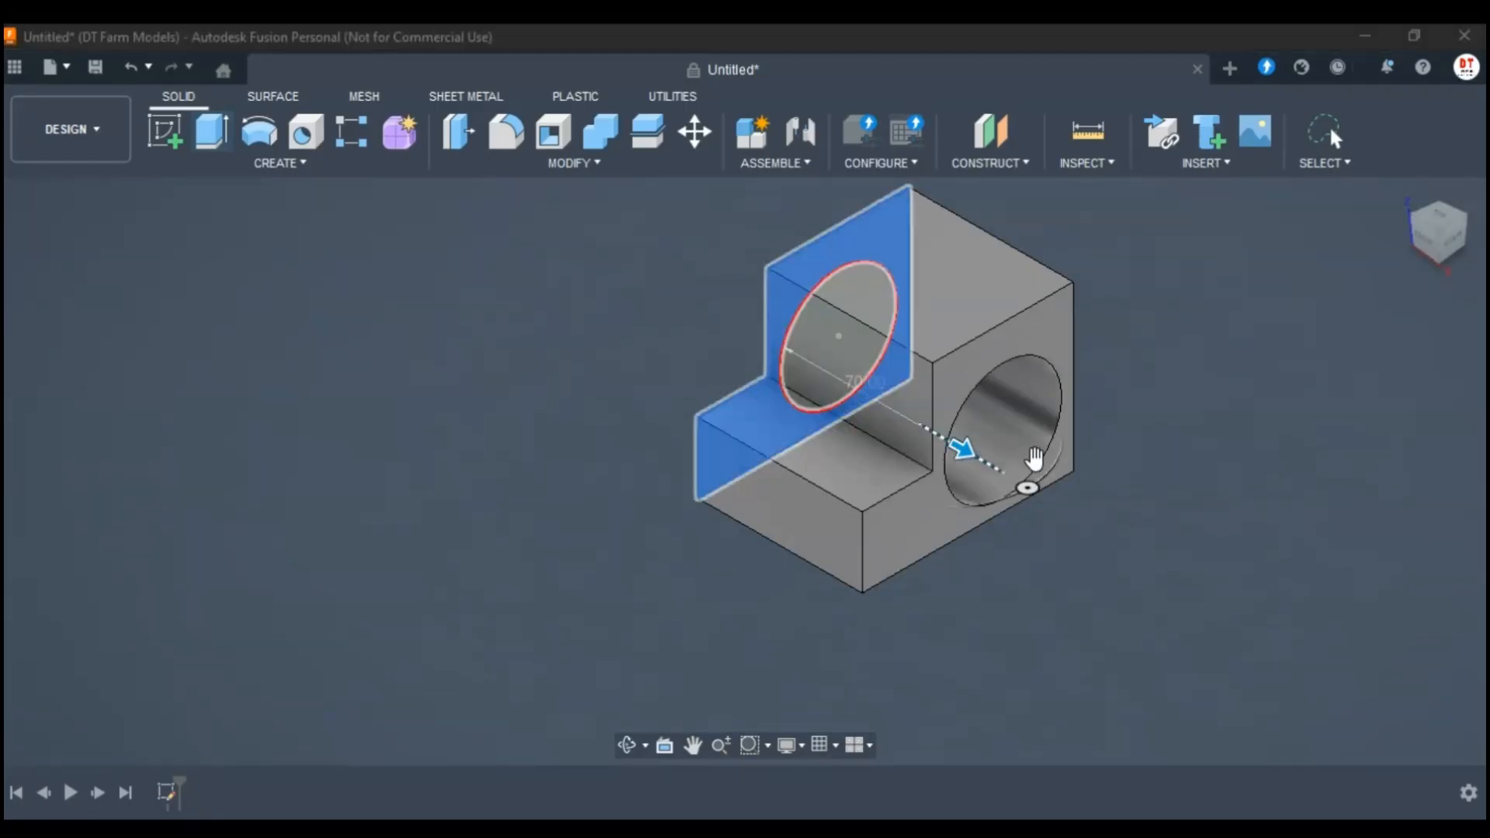
mouse_move(1026, 488)
left_mouse_down()
mouse_move(1008, 504)
mouse_move(1028, 502)
left_mouse_up()
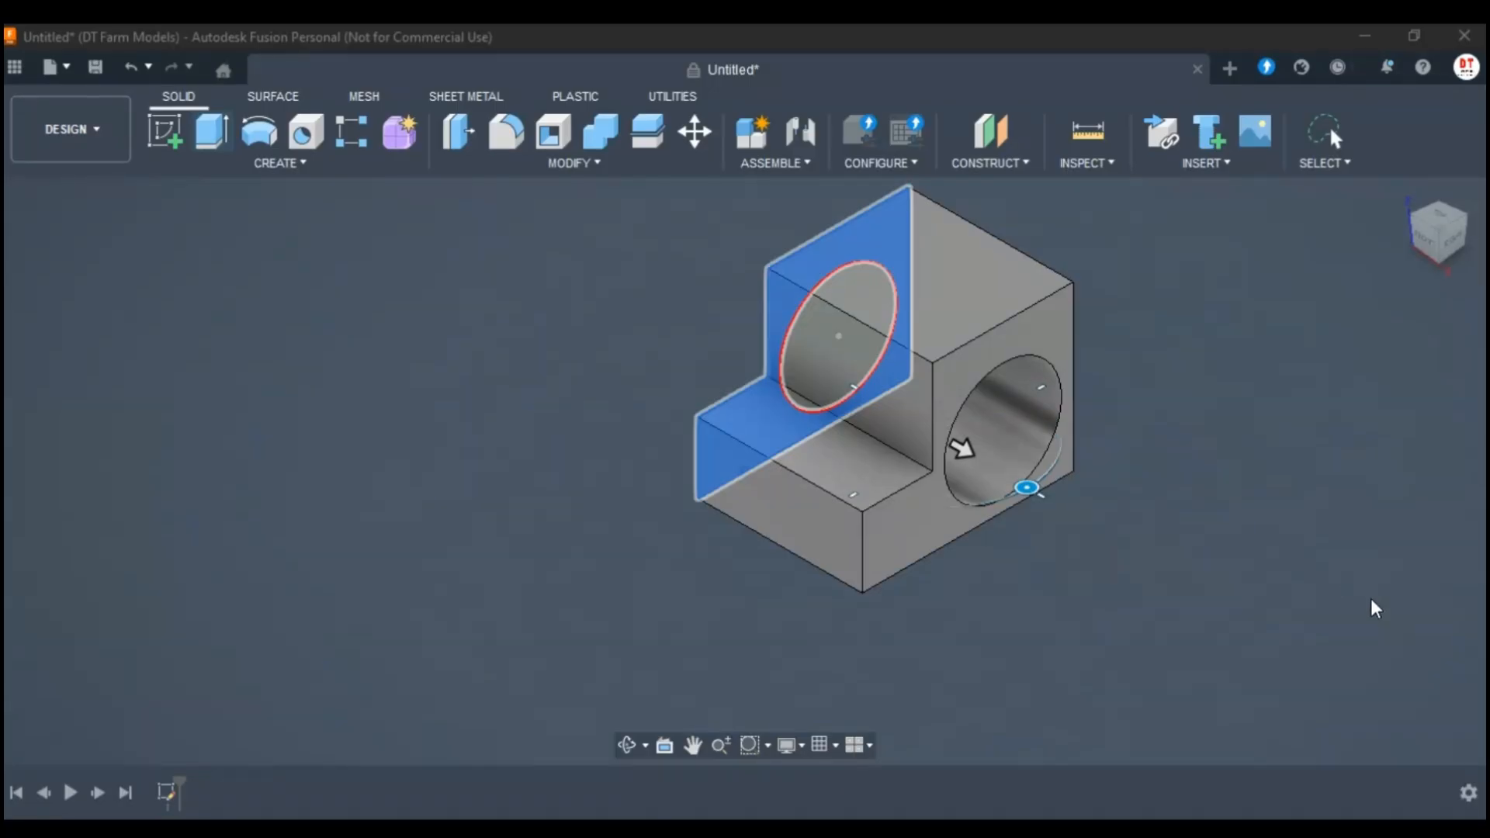
key("Return")
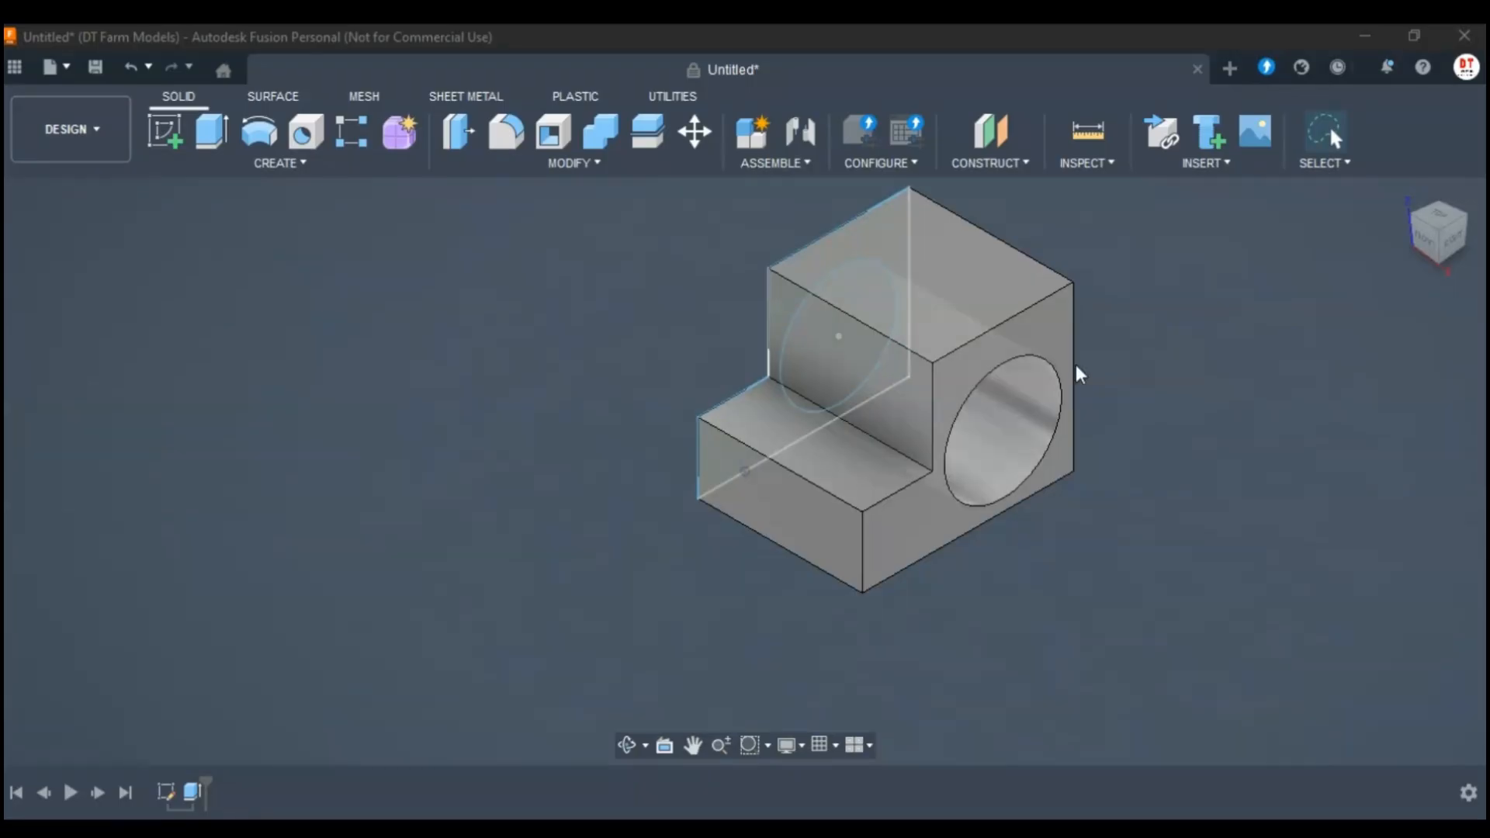
Reopen the base sketch and extrude its circular profile by 35 mm.
left_click(1448, 240)
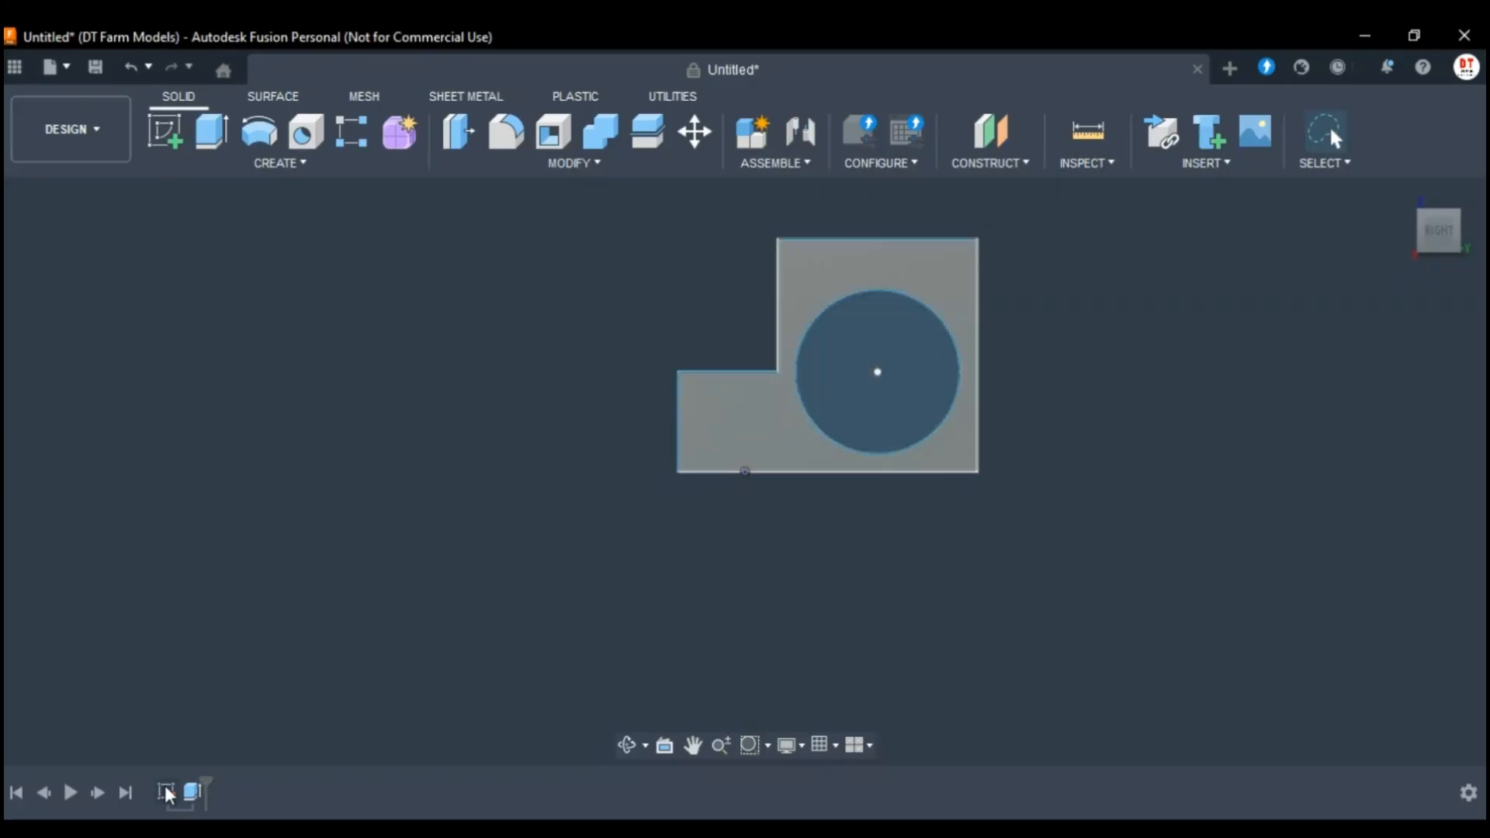
left_click(896, 343)
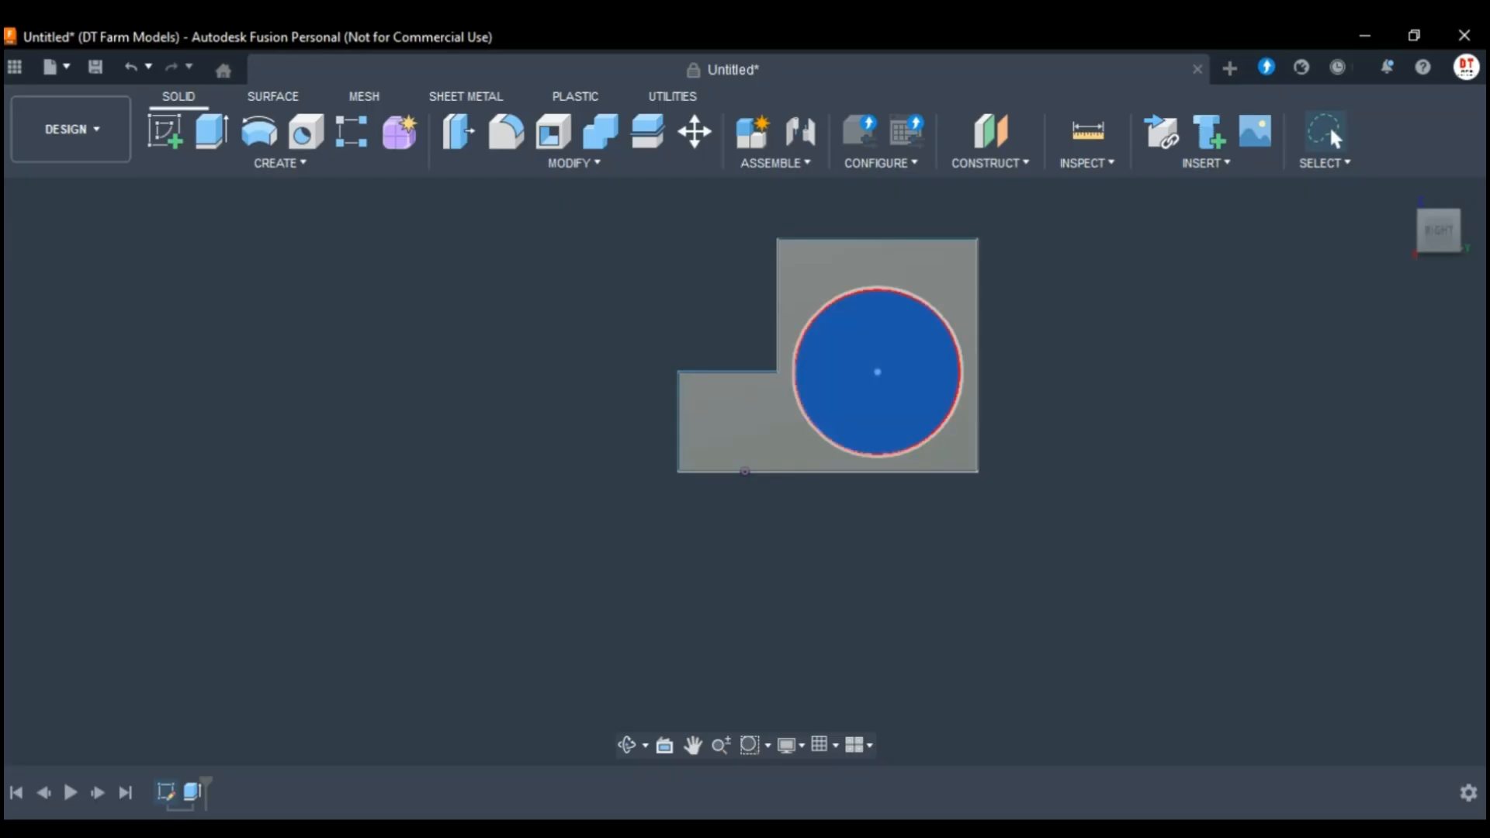
left_click(163, 795)
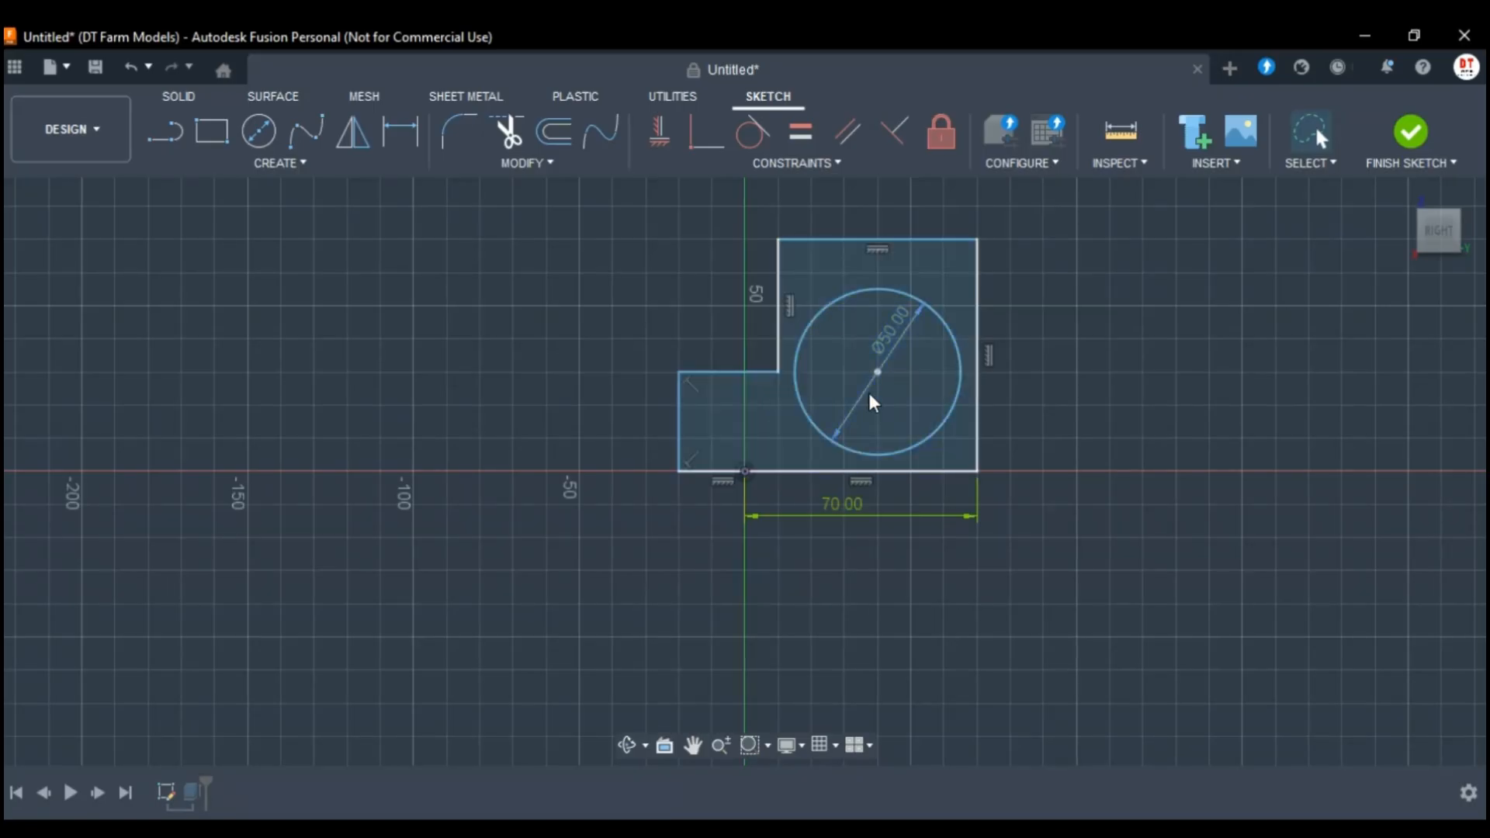
key("t")
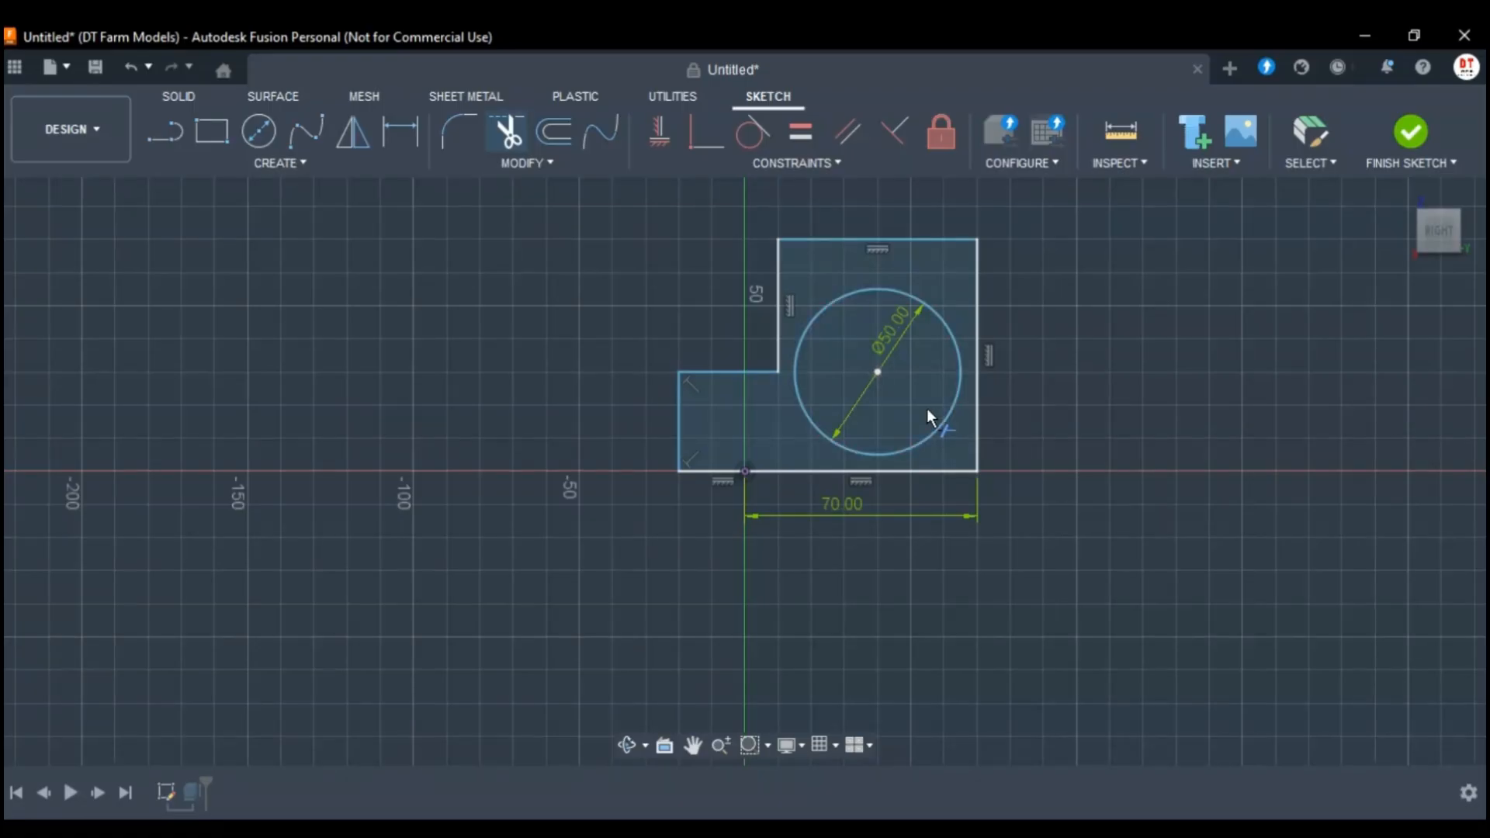
key("Escape")
key("e")
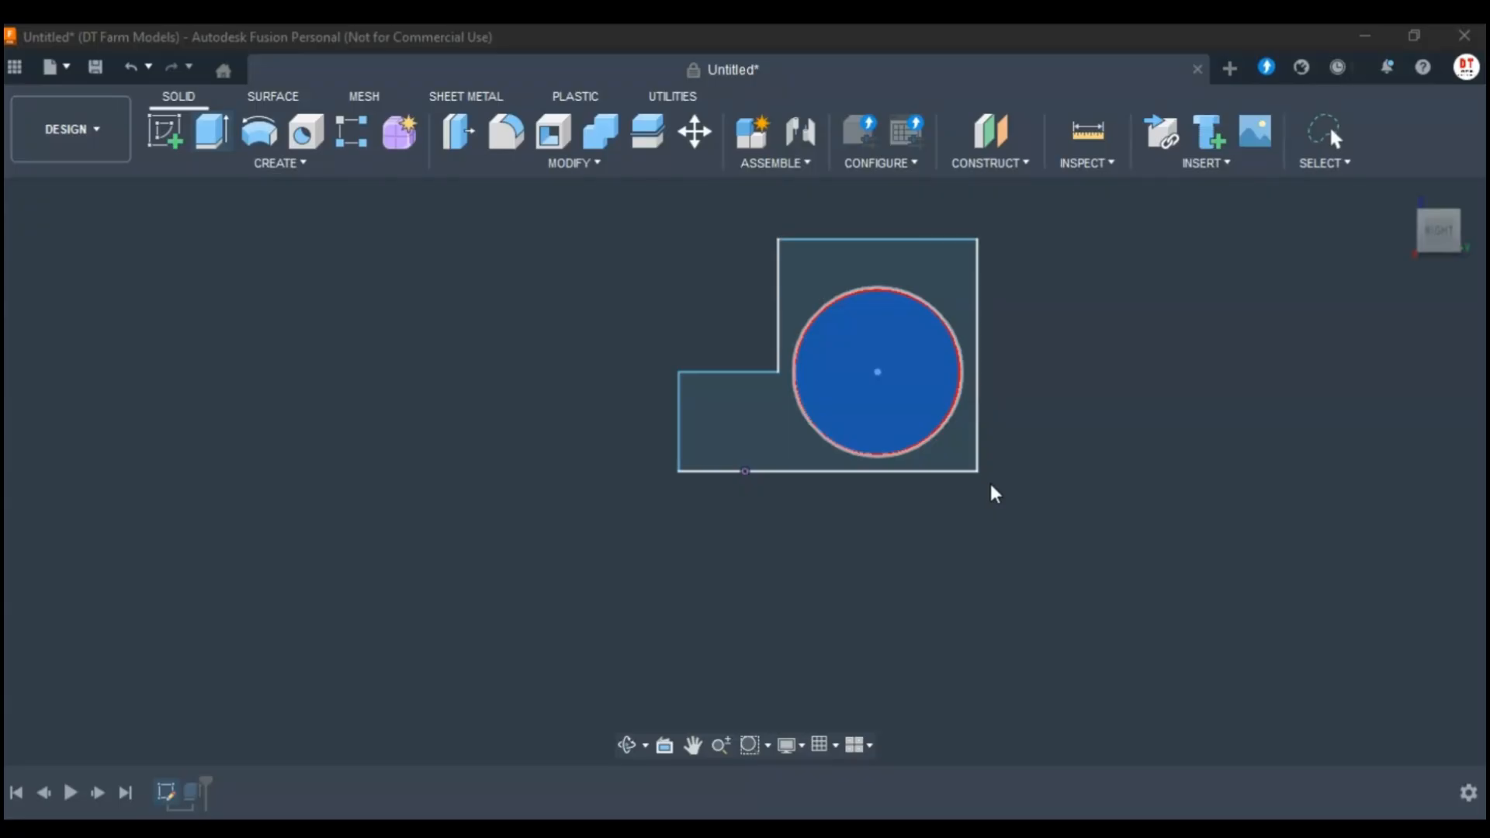
left_click(1357, 605)
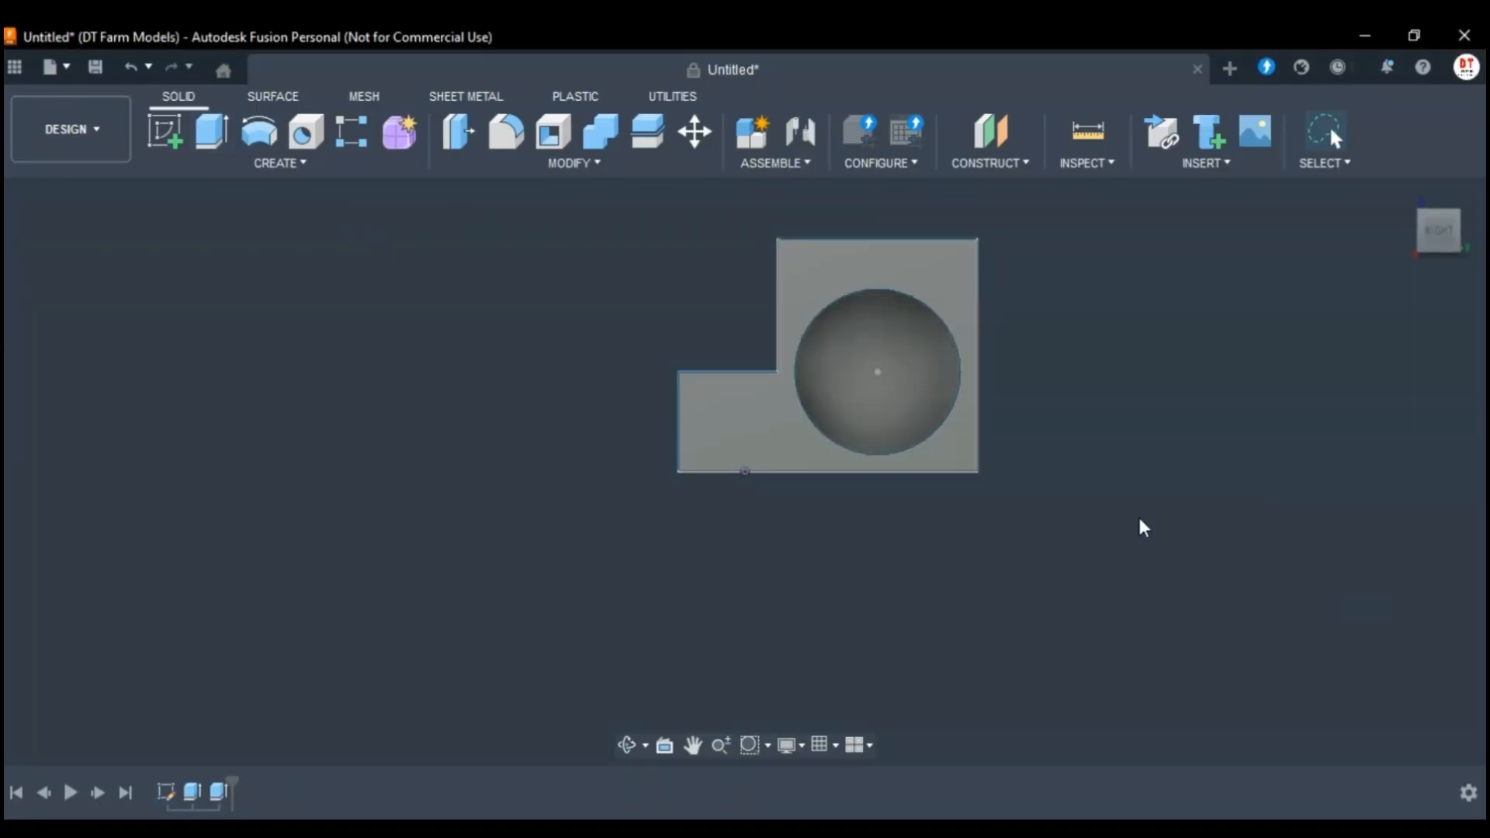
Fillet the inner edge where the low step meets the tall part of the block.
mouse_move(1423, 219)
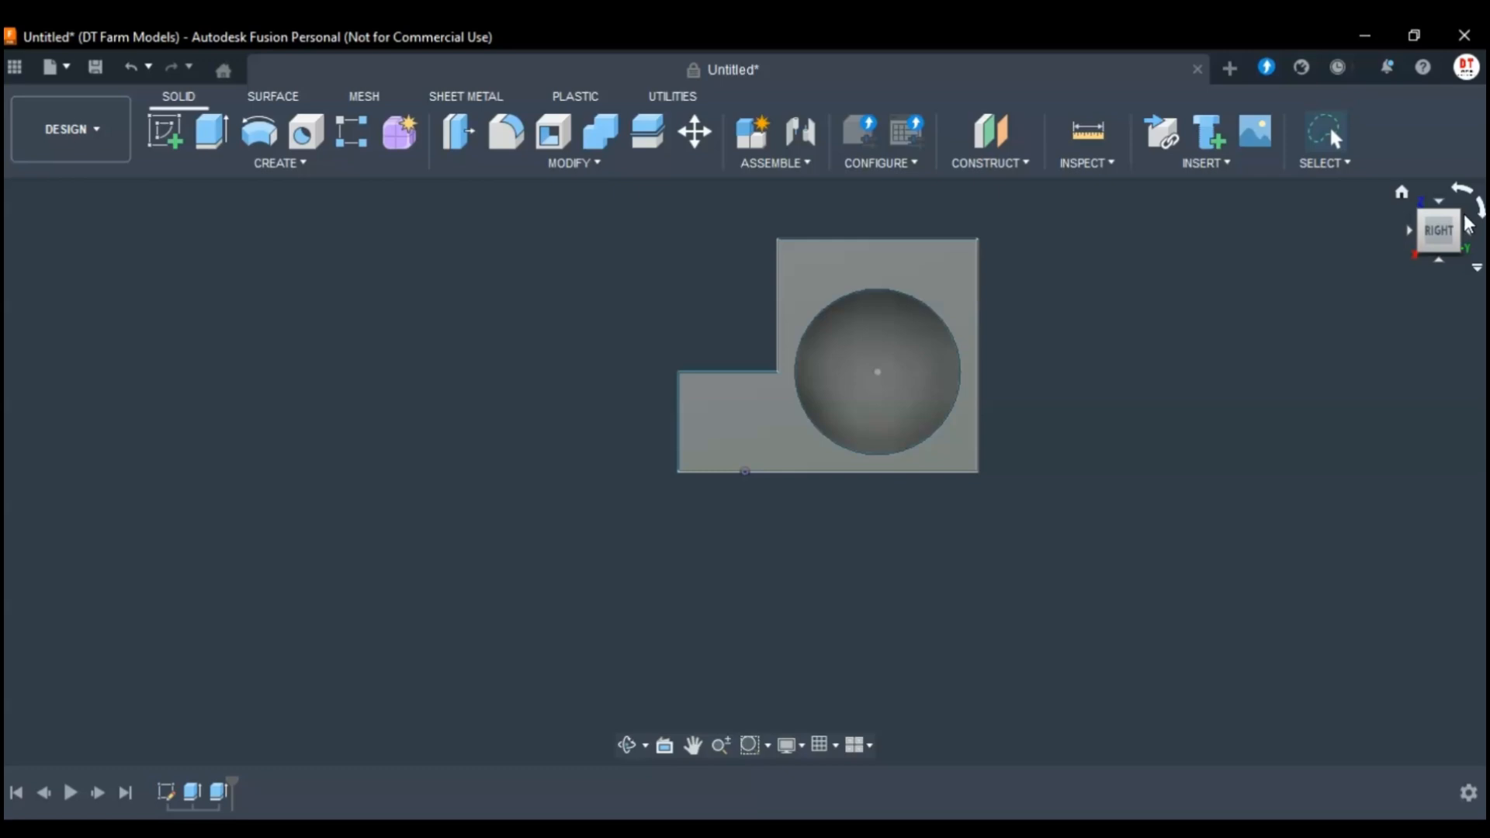
left_click(1423, 220)
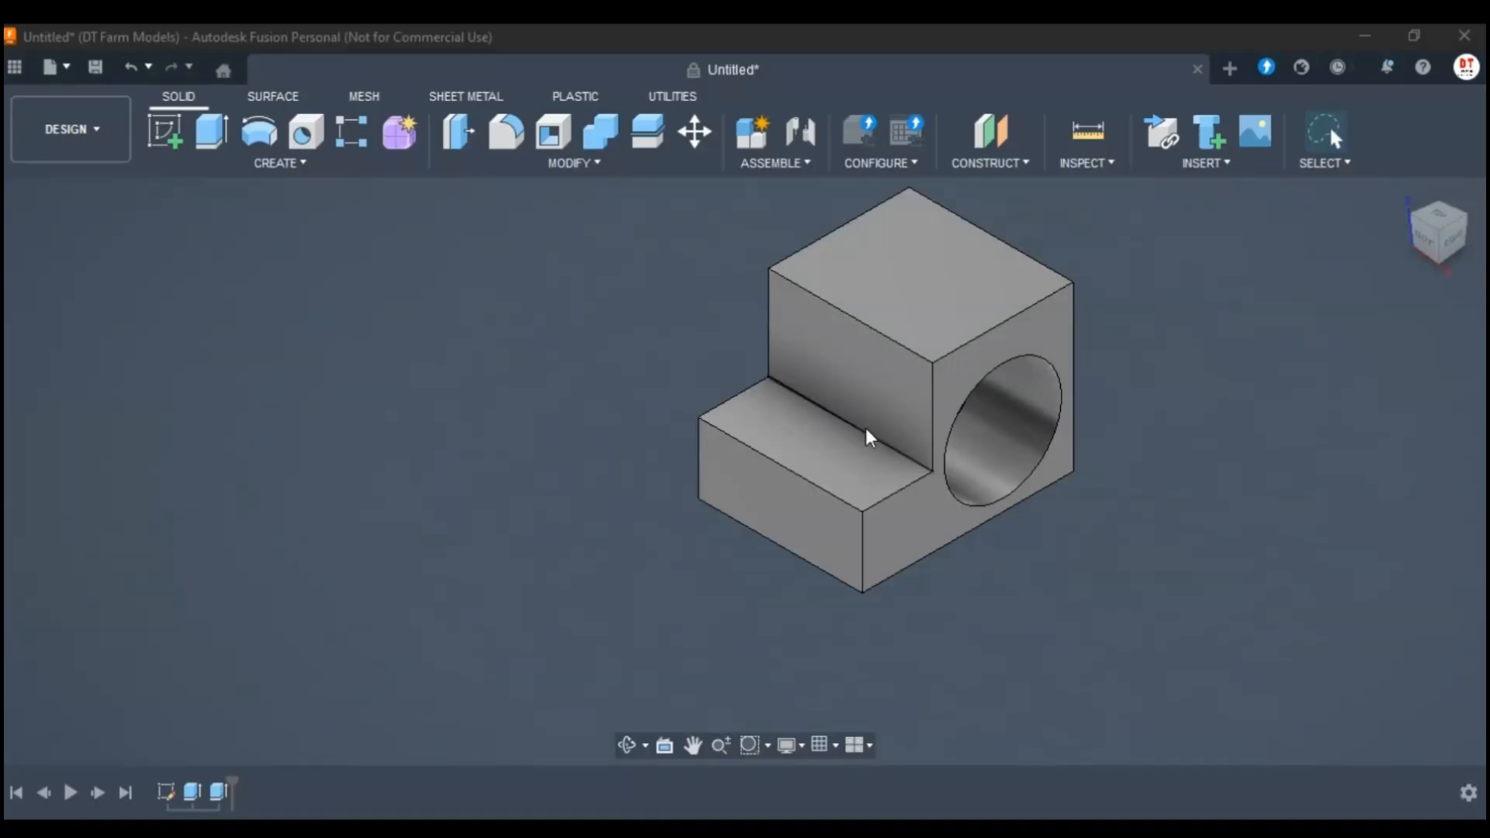
left_click(515, 134)
left_click(837, 423)
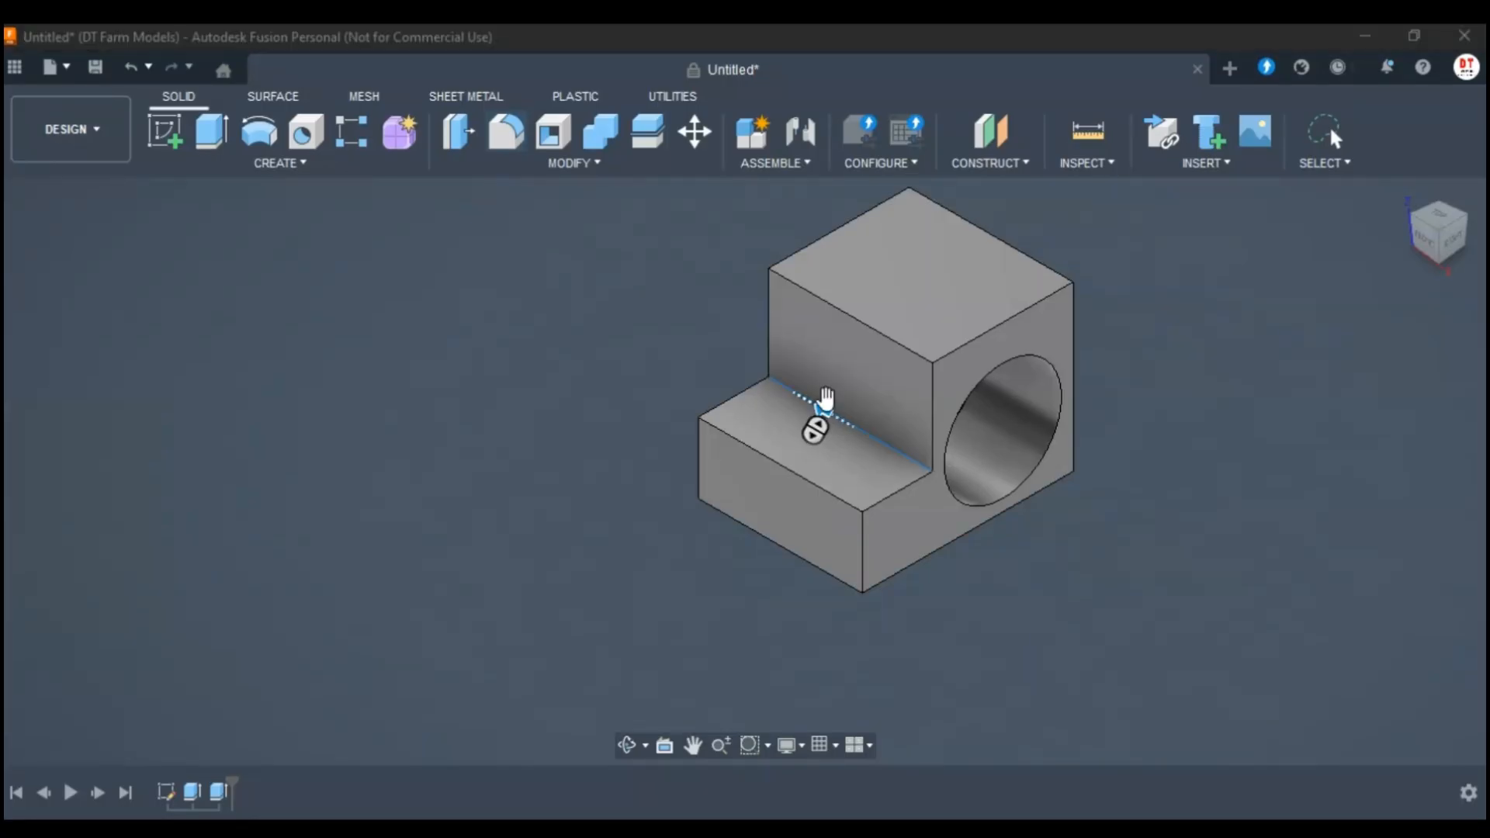
mouse_move(827, 400)
left_mouse_down()
mouse_move(809, 393)
mouse_move(821, 398)
left_mouse_up()
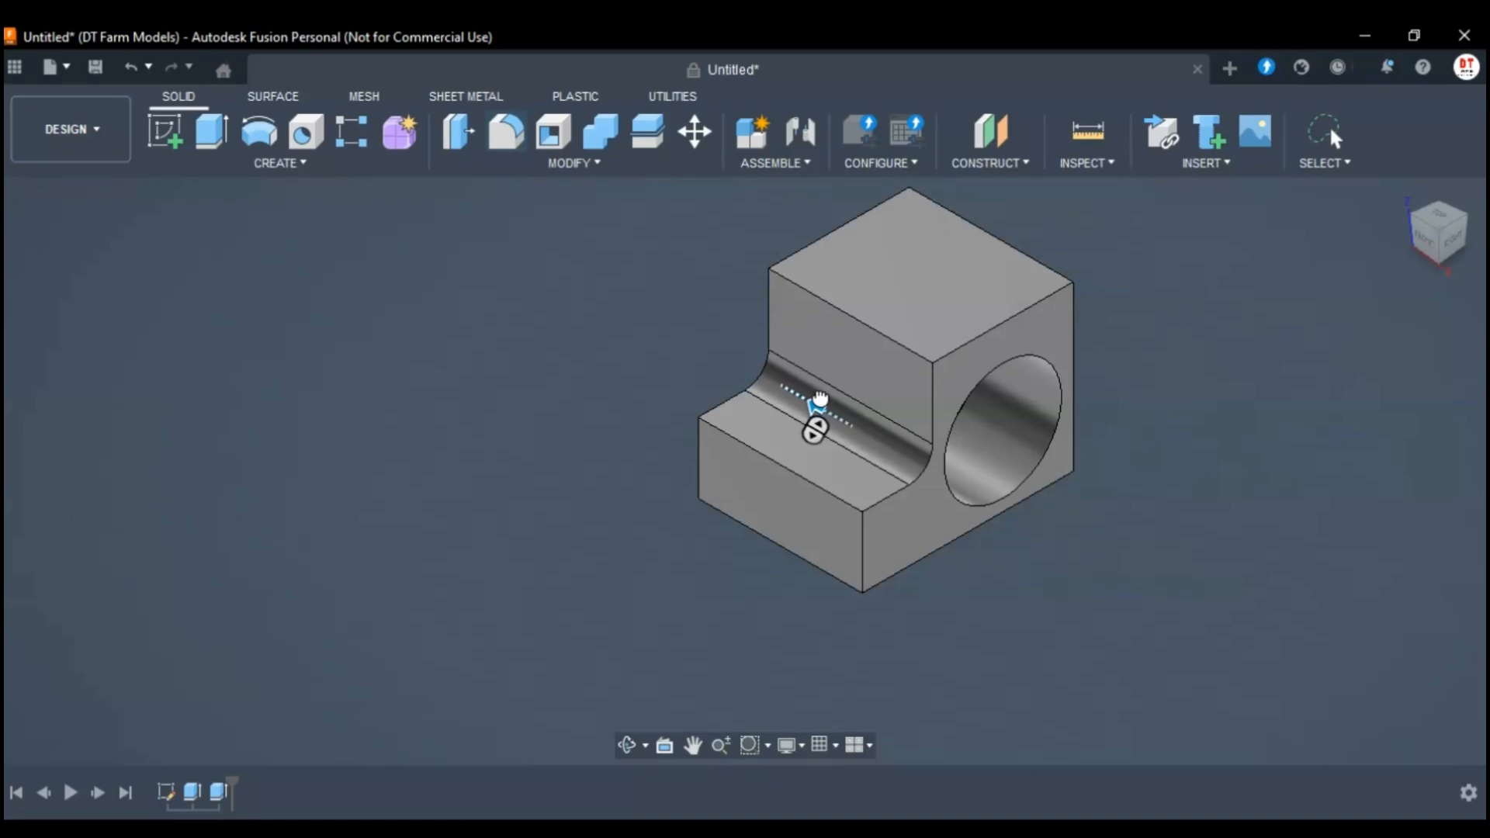
left_click(1369, 687)
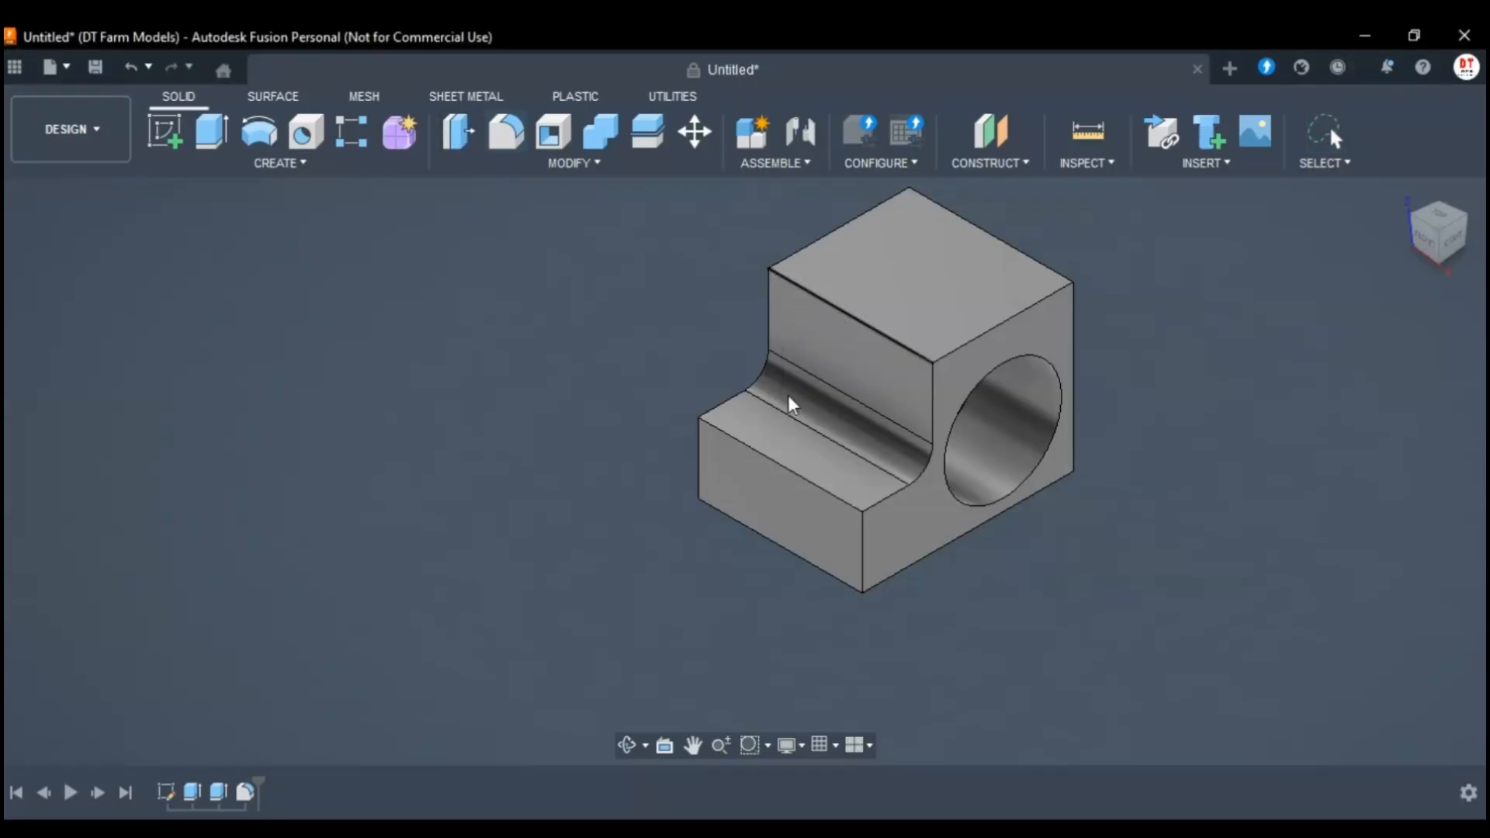
Fillet the two outer edges of the block, along the top of the tall part and the front of the low step.
key("q")
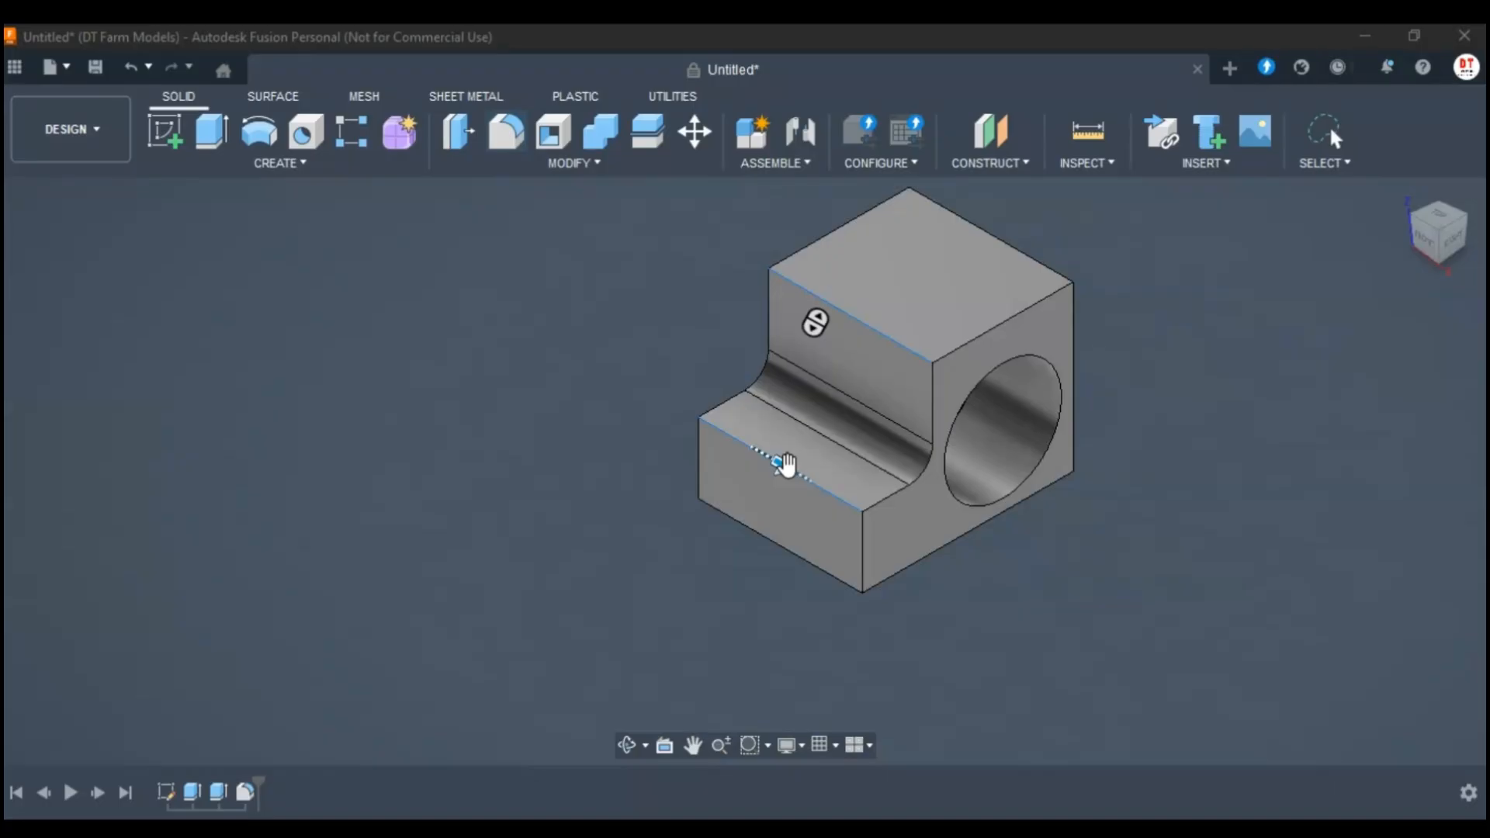
left_click(786, 465)
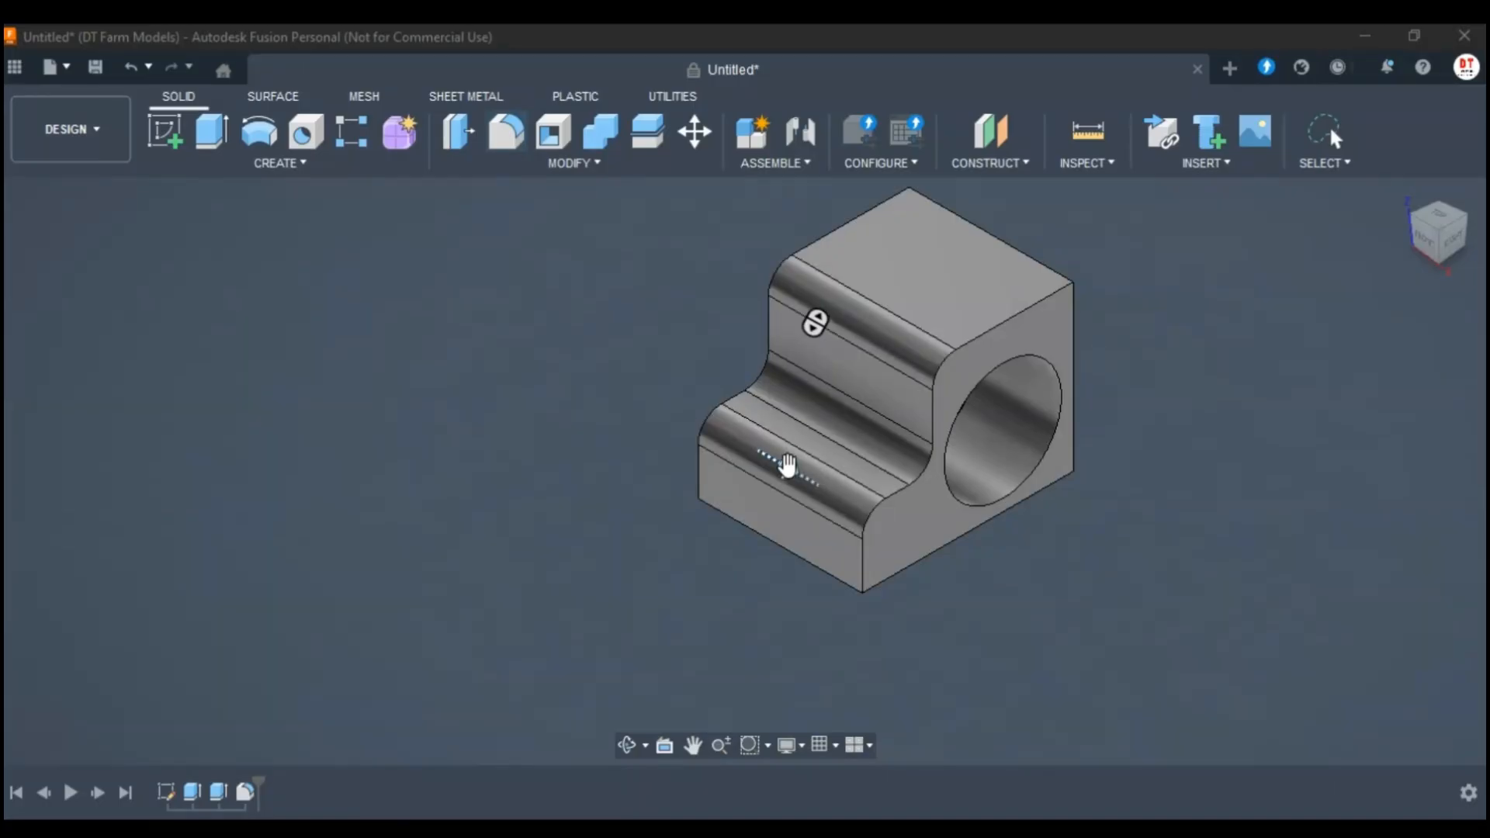
left_click(1368, 651)
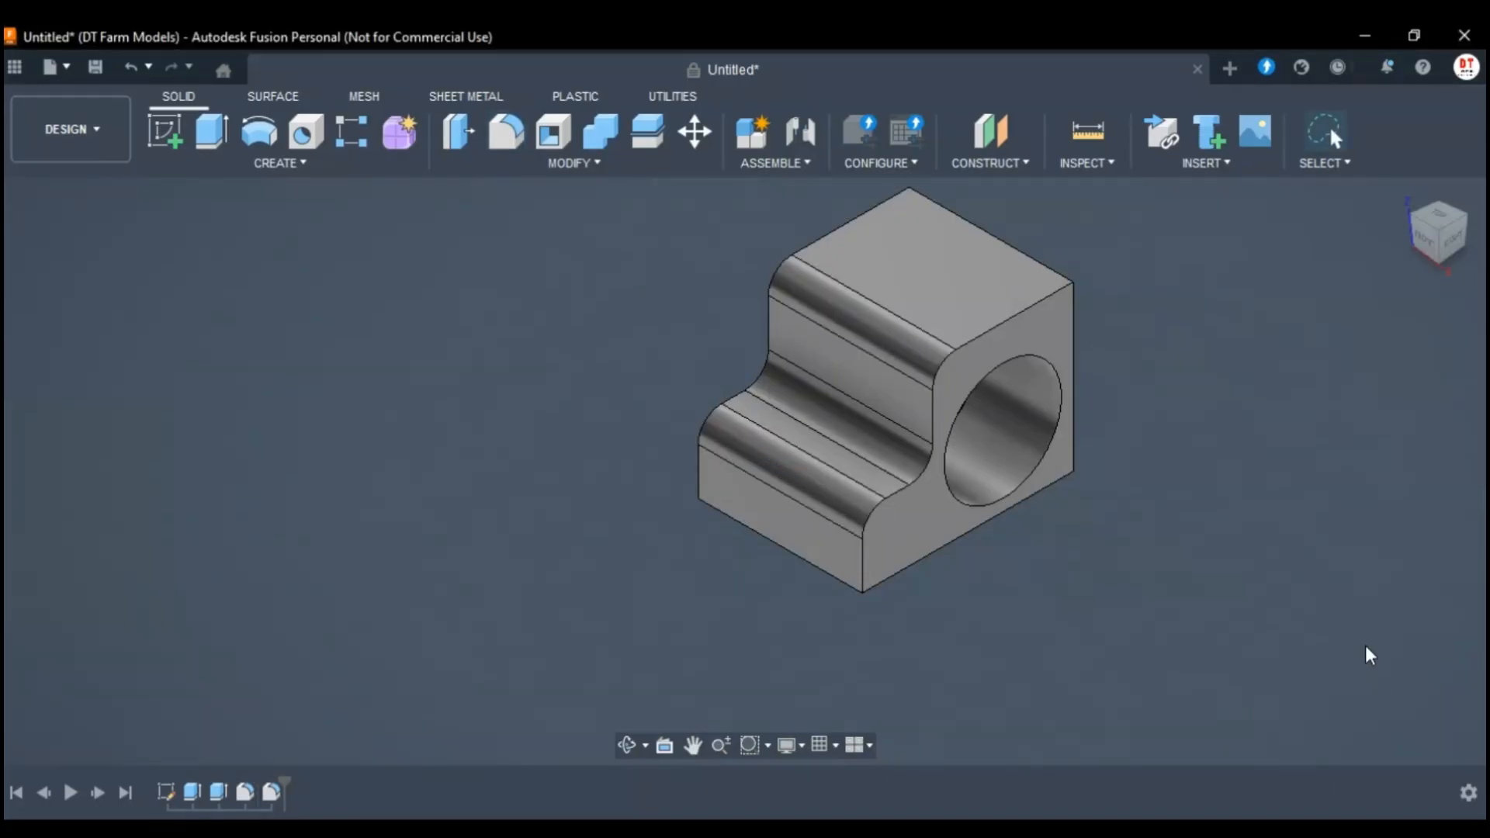
Reopen the base sketch and fillet the upper outer corners of the tall part and the low step with a 20 mm radius.
left_click(1460, 239)
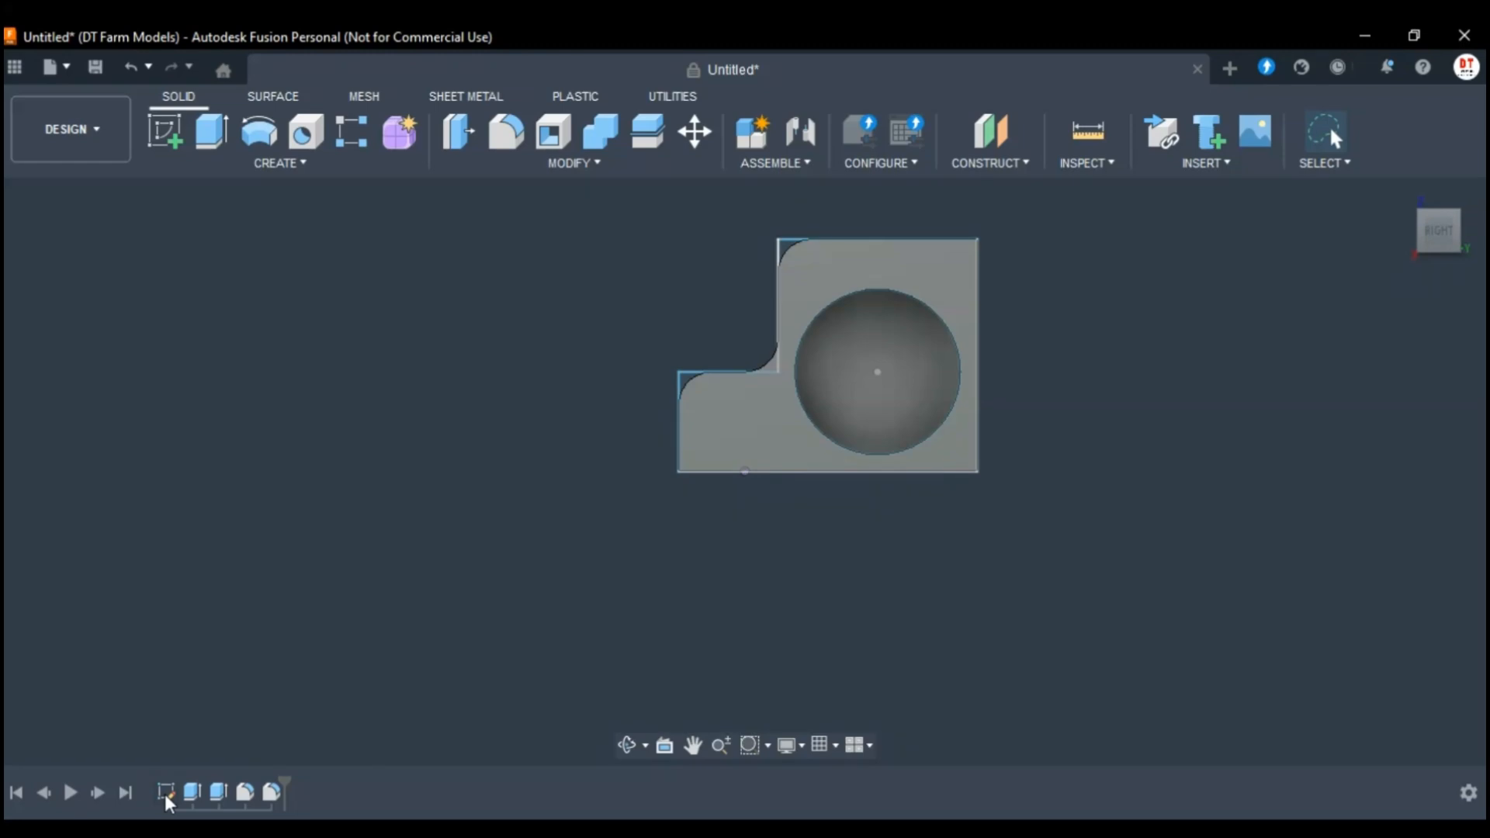
double_click(712, 419)
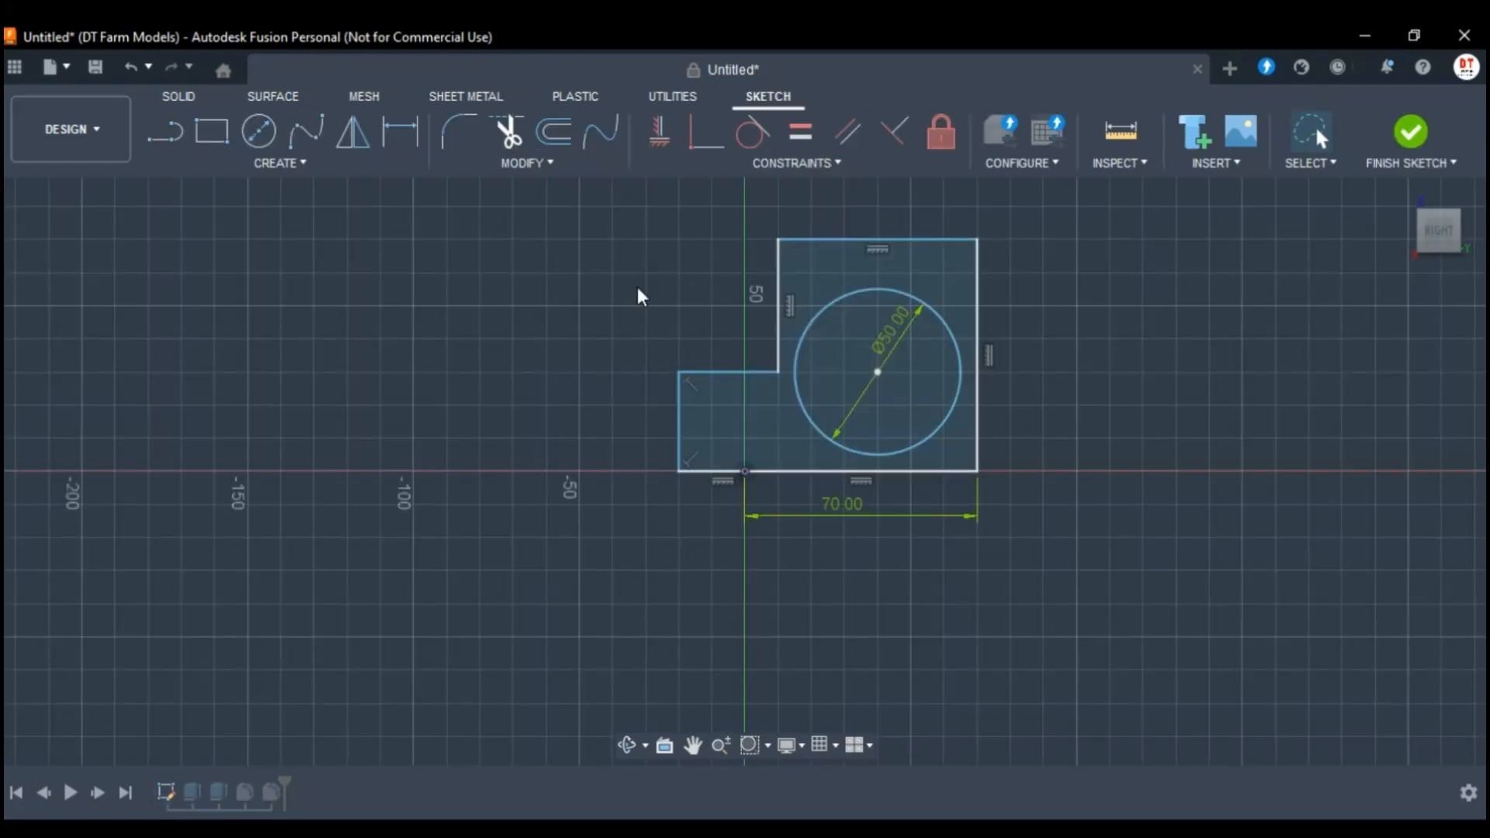
left_click(466, 140)
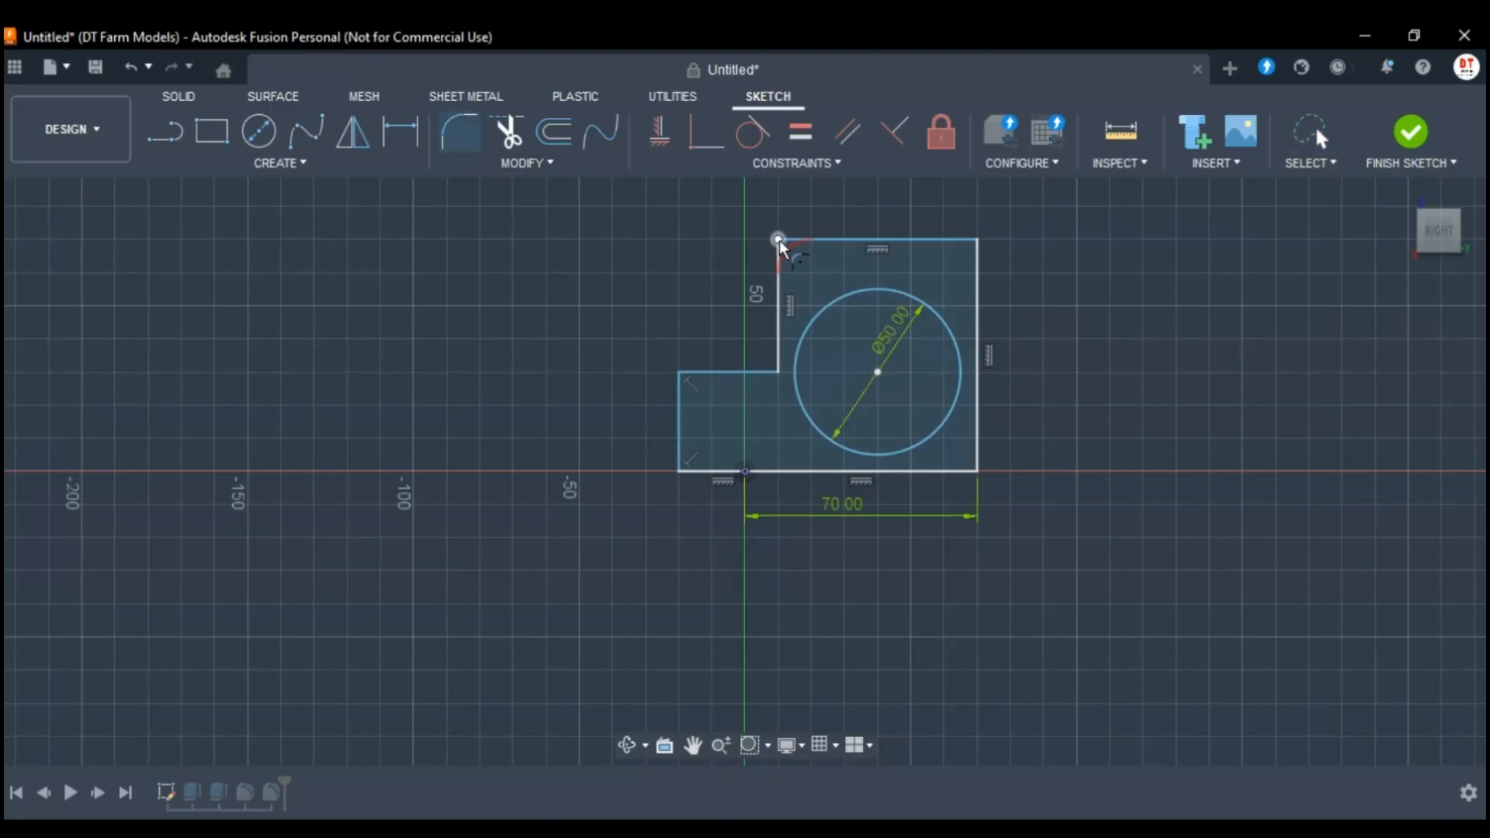
left_click(779, 242)
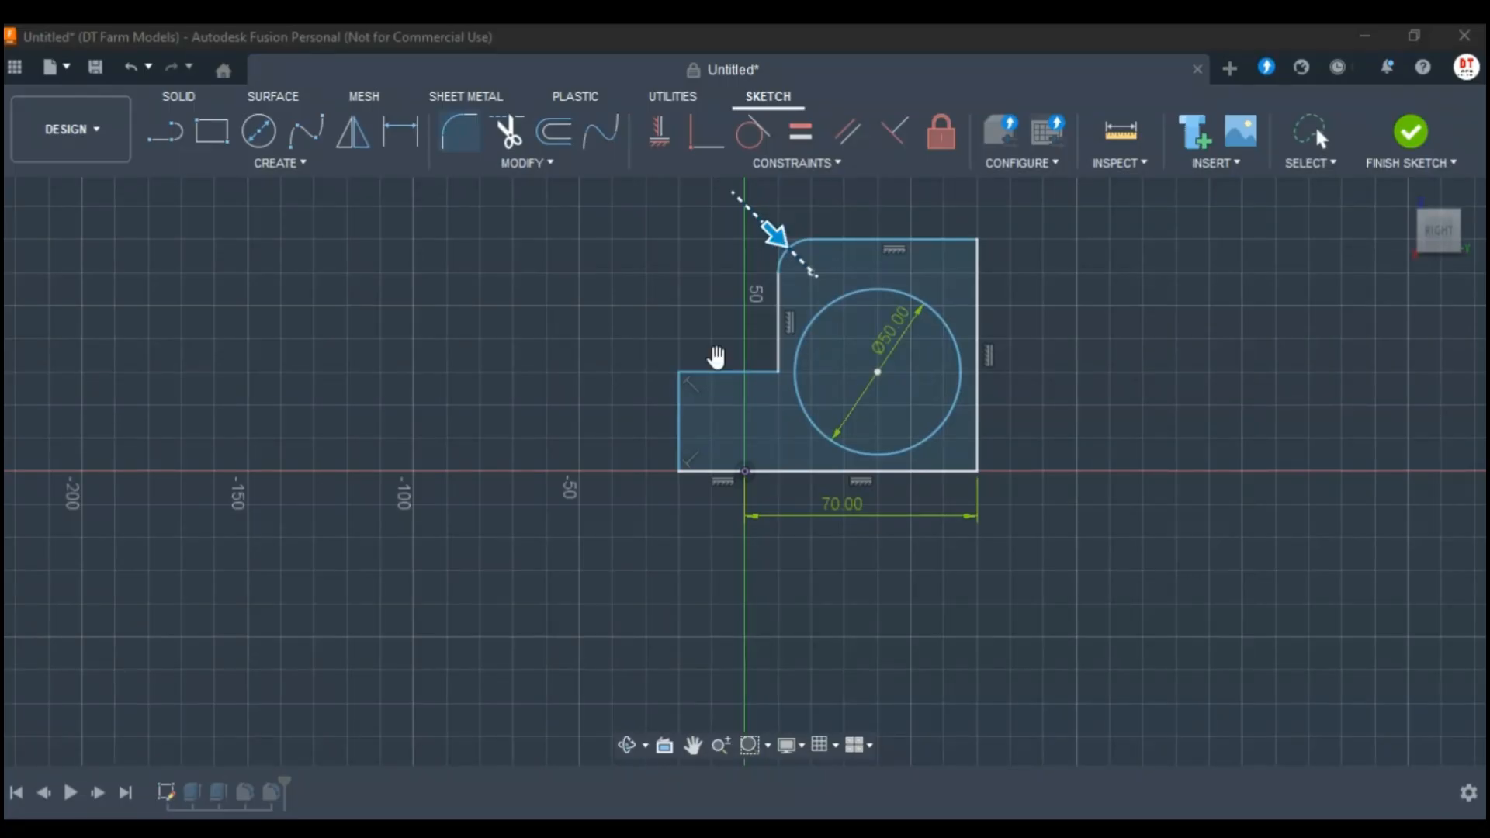
left_click(682, 373)
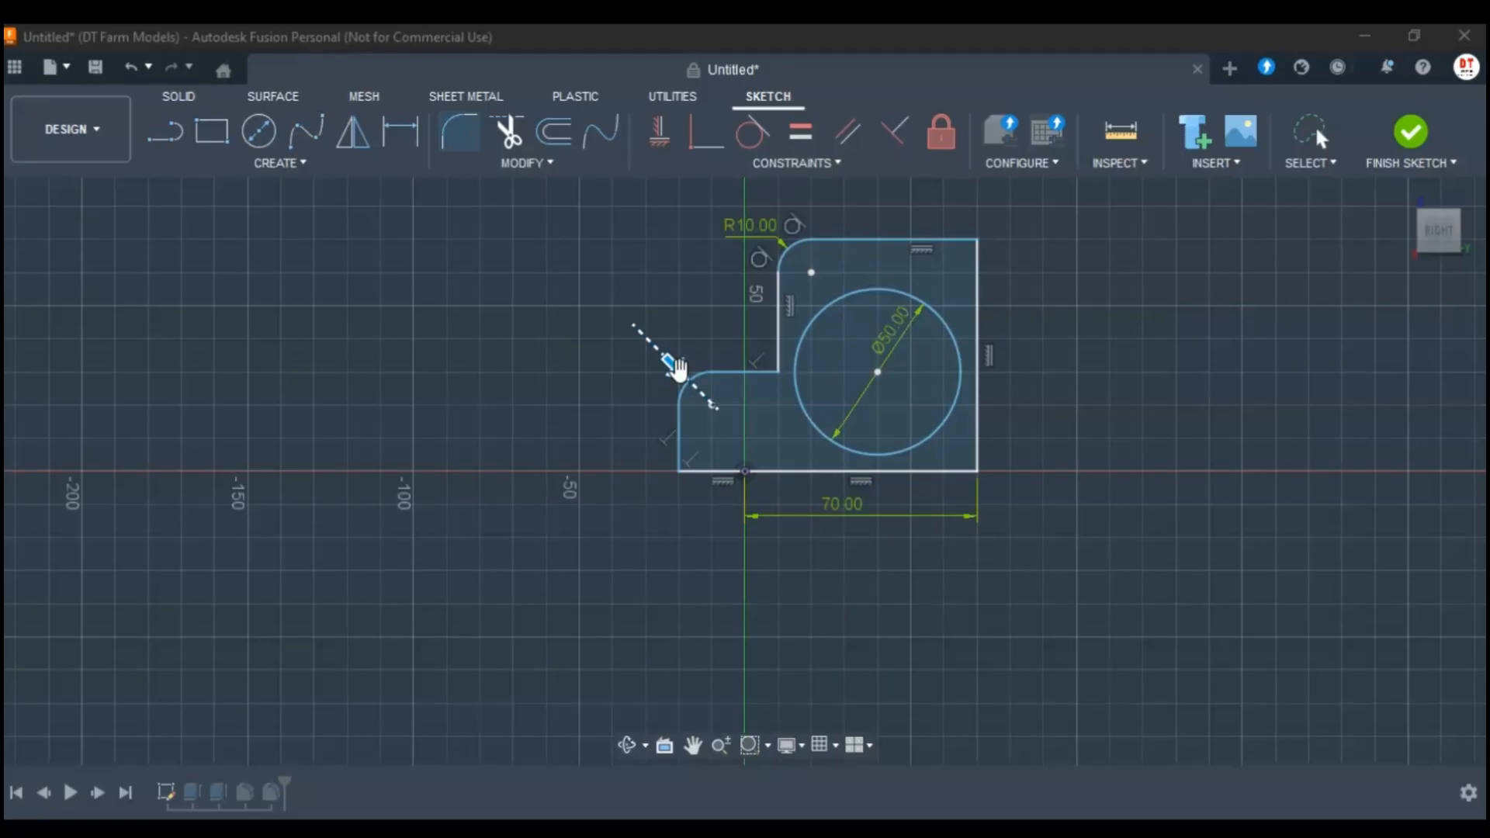
left_click_drag(695, 384, 687, 381)
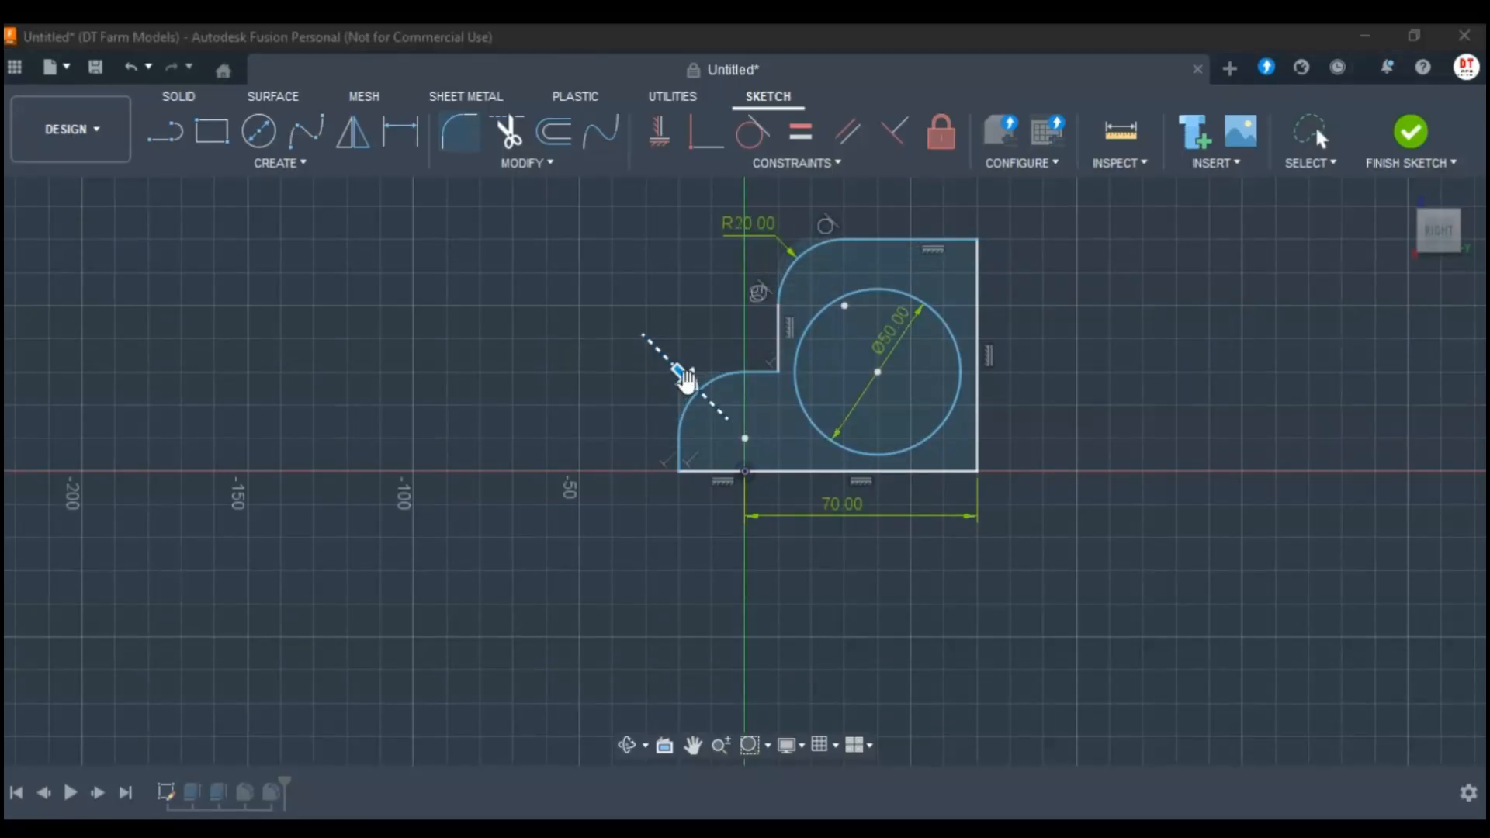
key("Return")
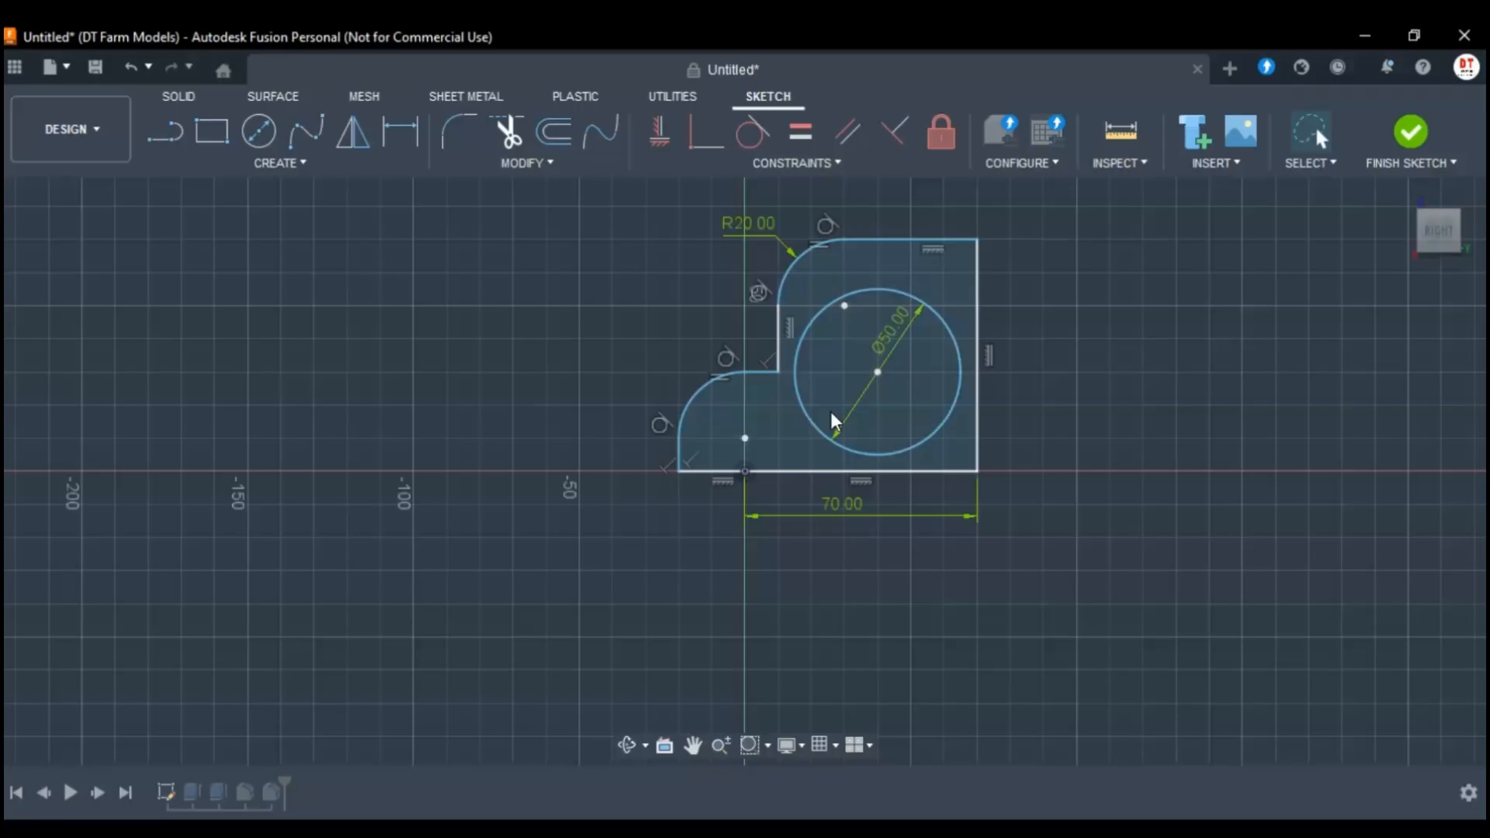
Fillet the sketch's inner corner between the low step and the tall part with a 10 mm radius.
left_click(460, 146)
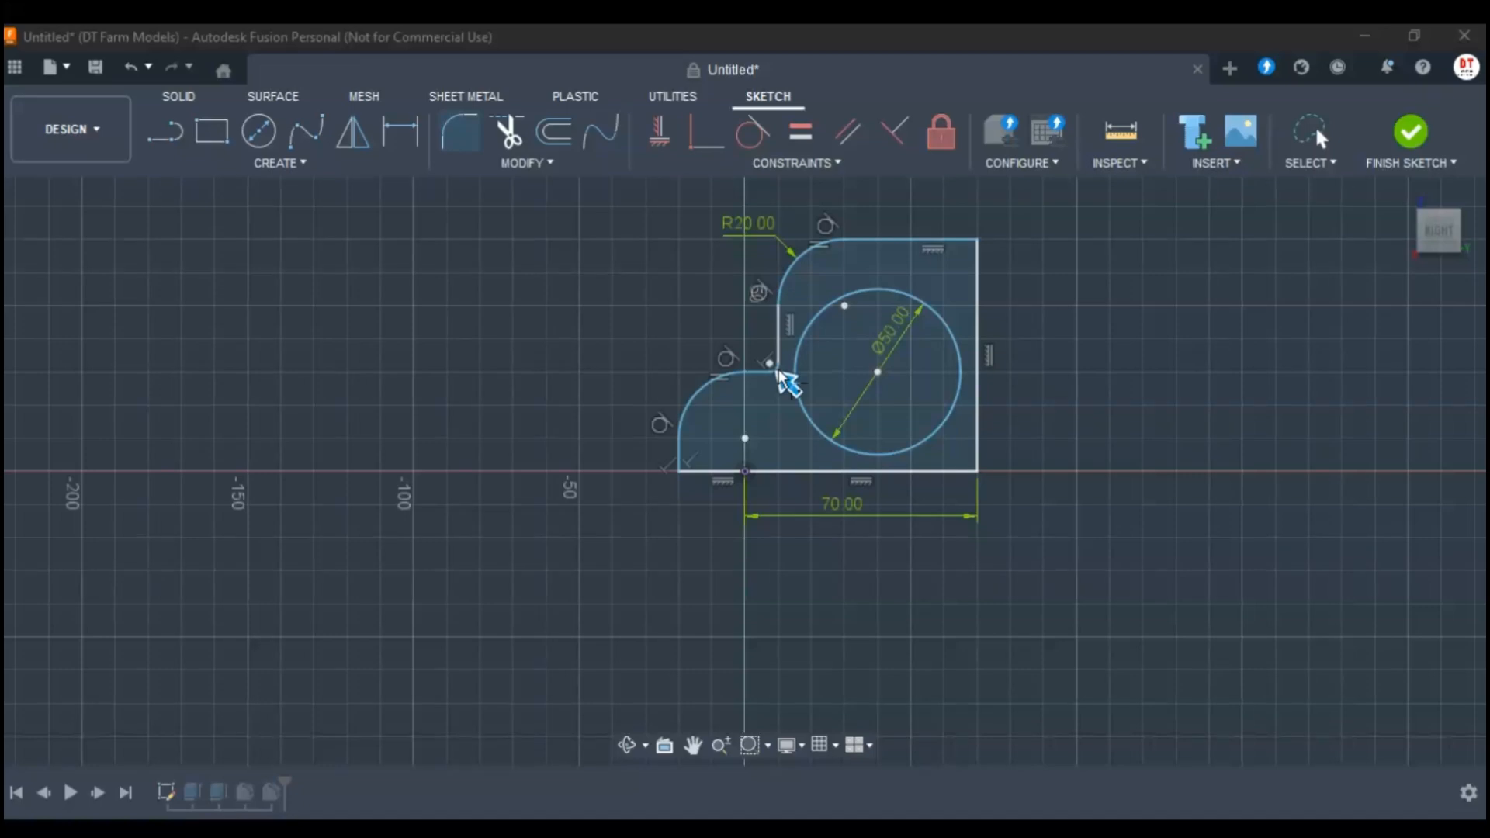
left_click(779, 372)
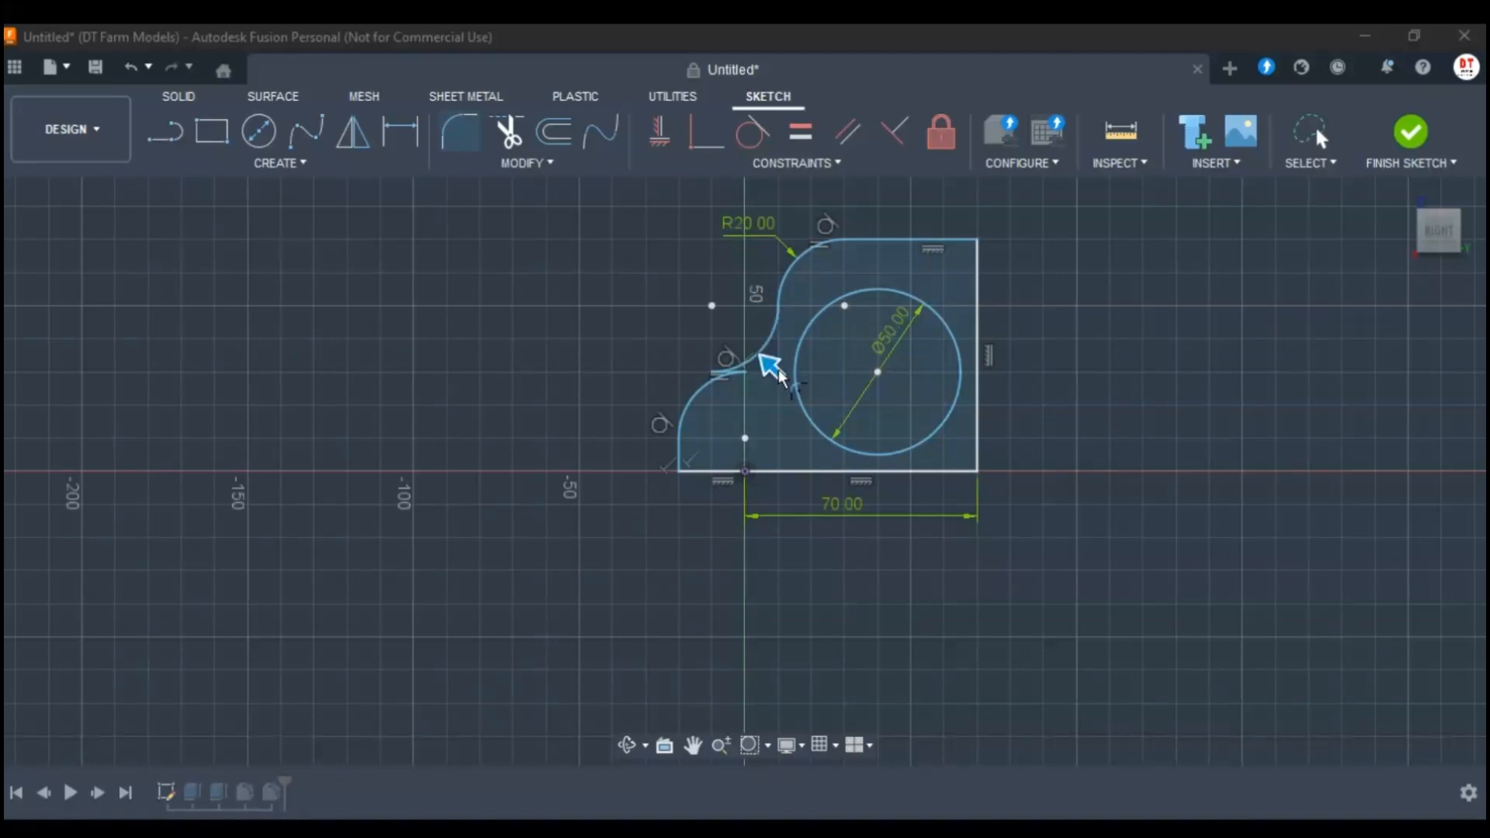
key("Escape")
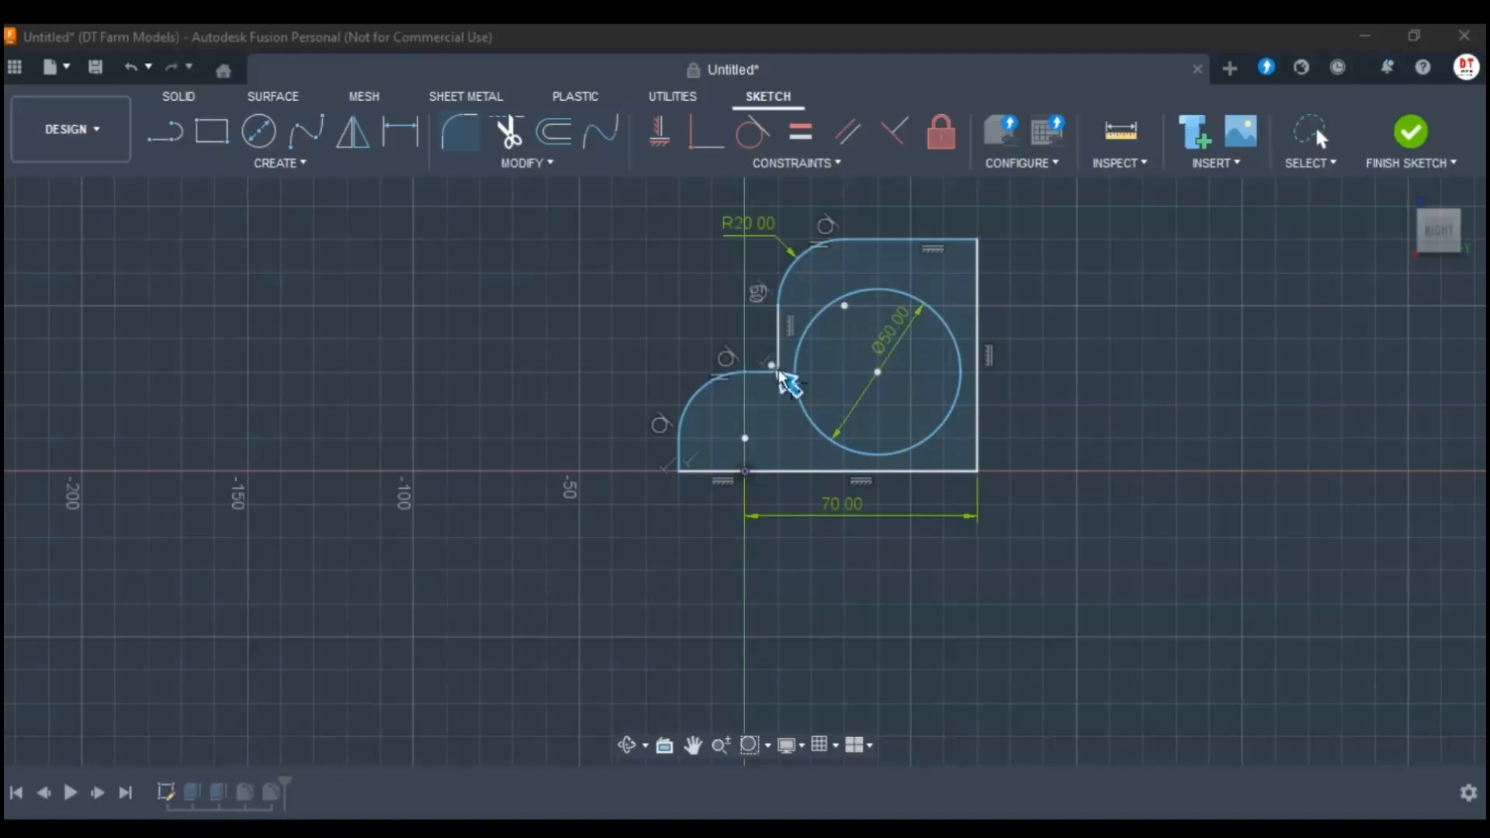
type("5")
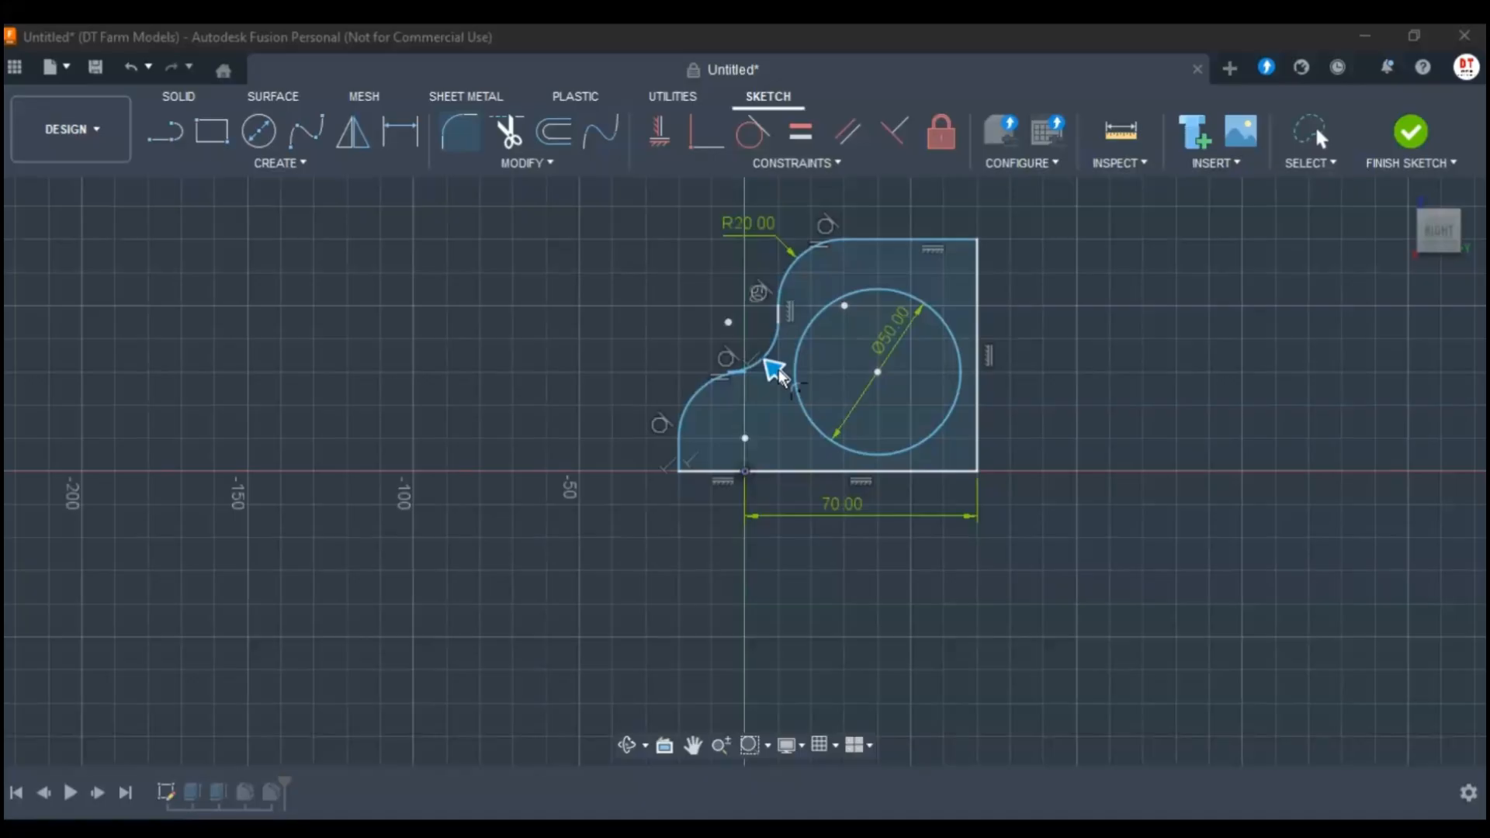
key("BackSpace")
type("0")
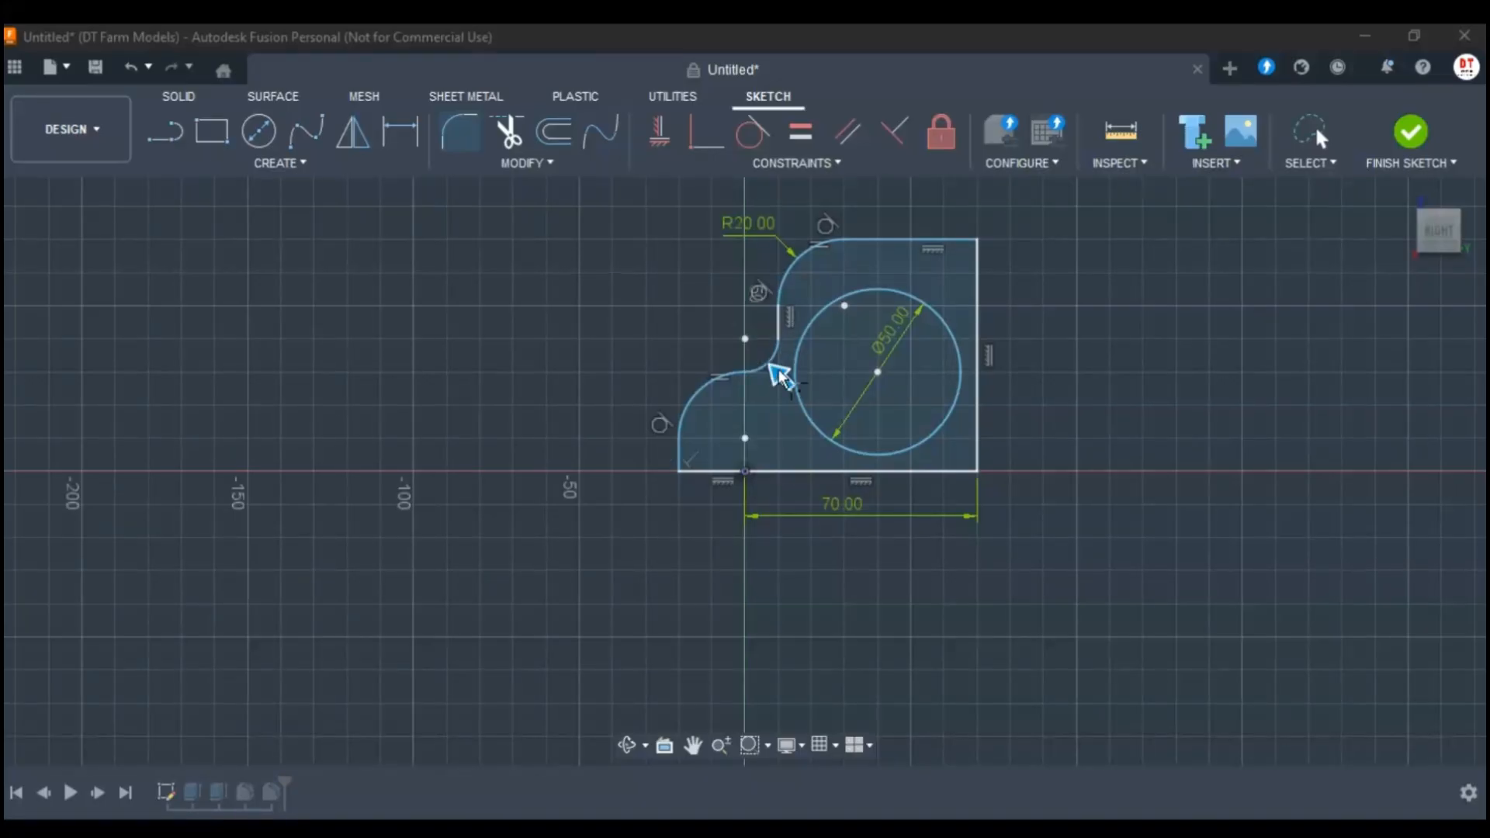
key("Return")
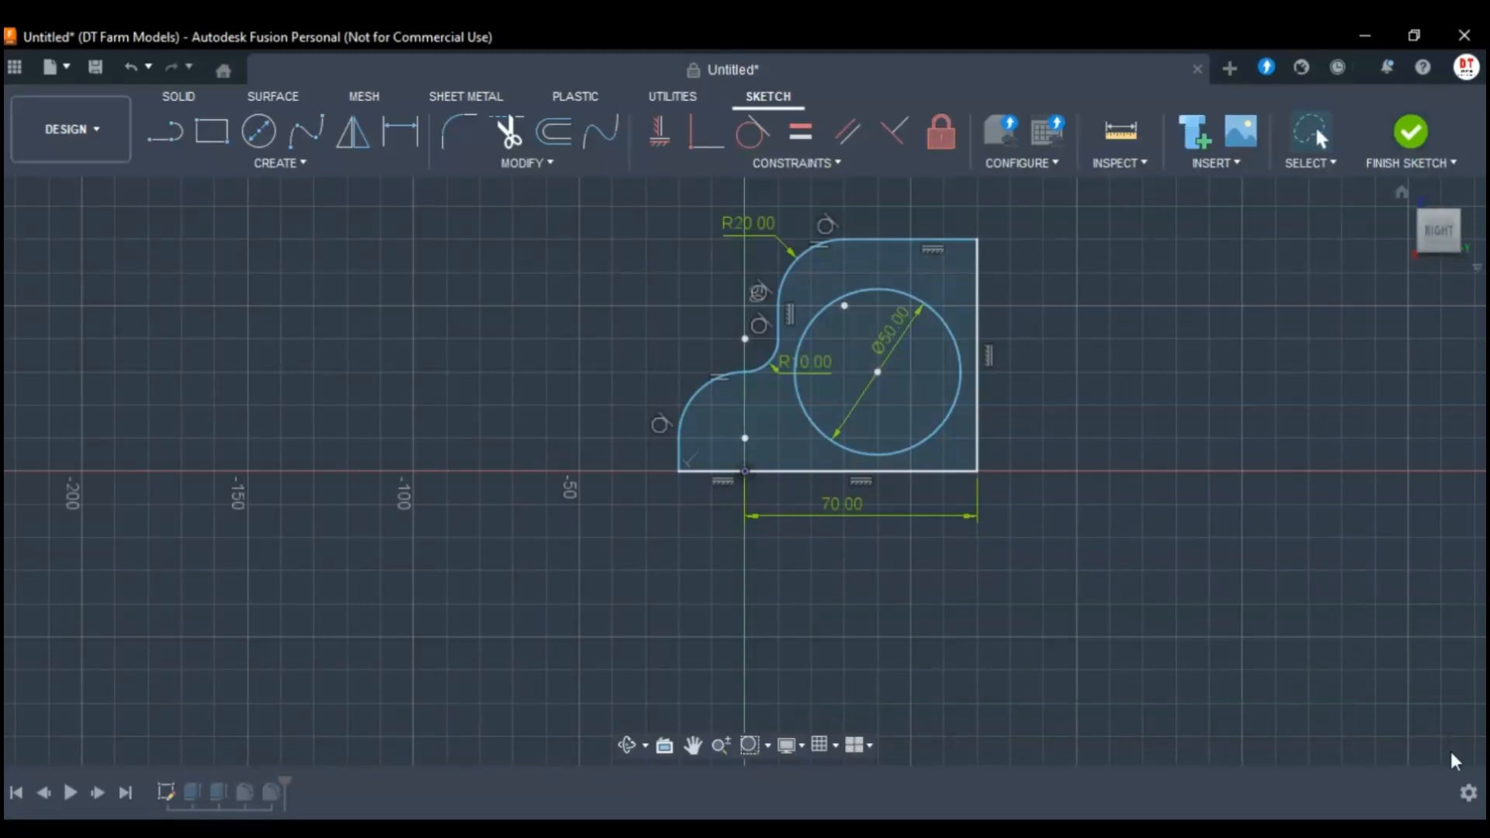
Finish editing the base sketch and start saving the design.
left_click(1431, 707)
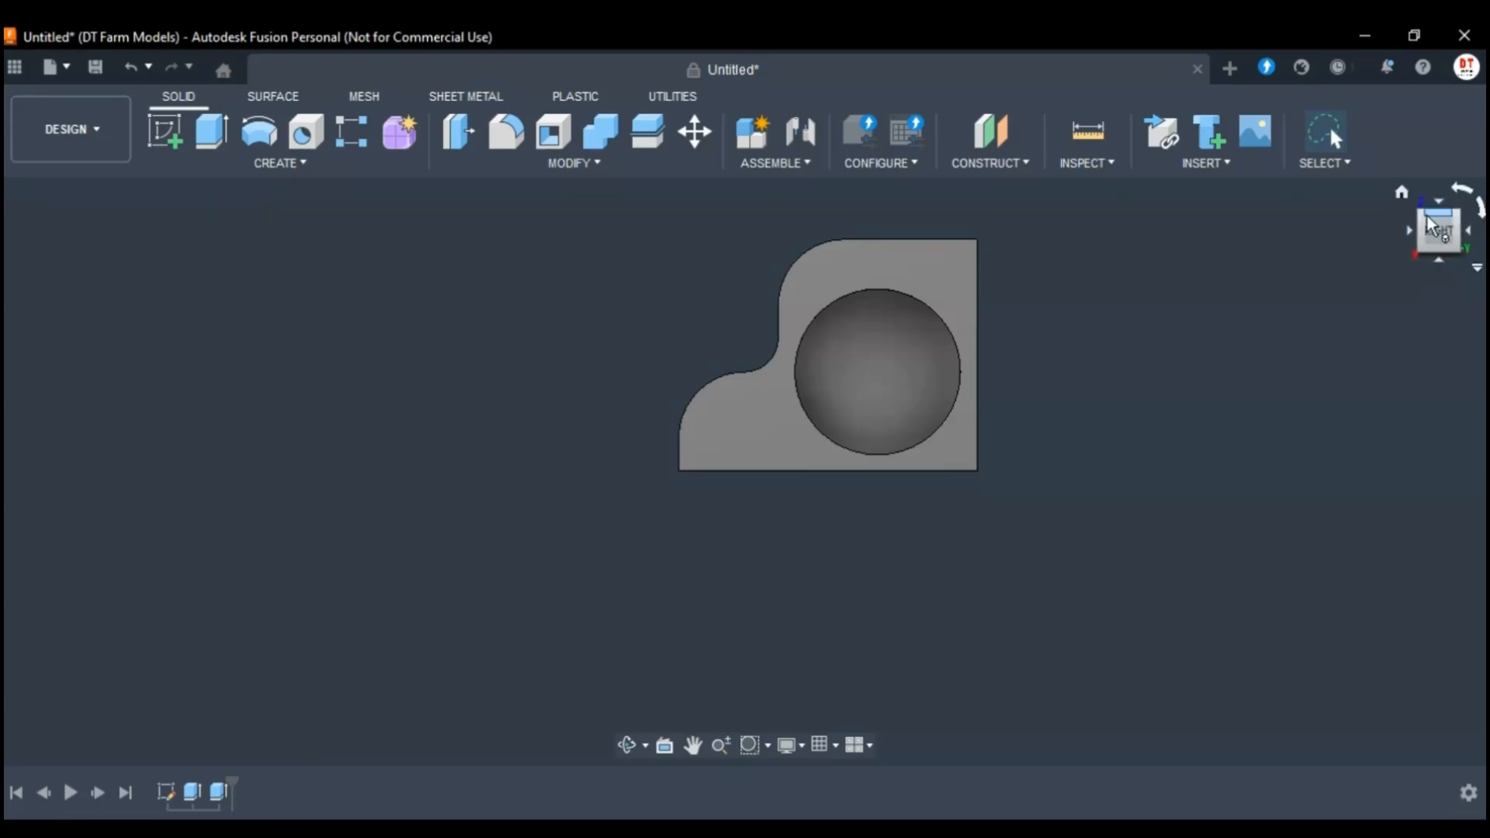
left_click(1420, 214)
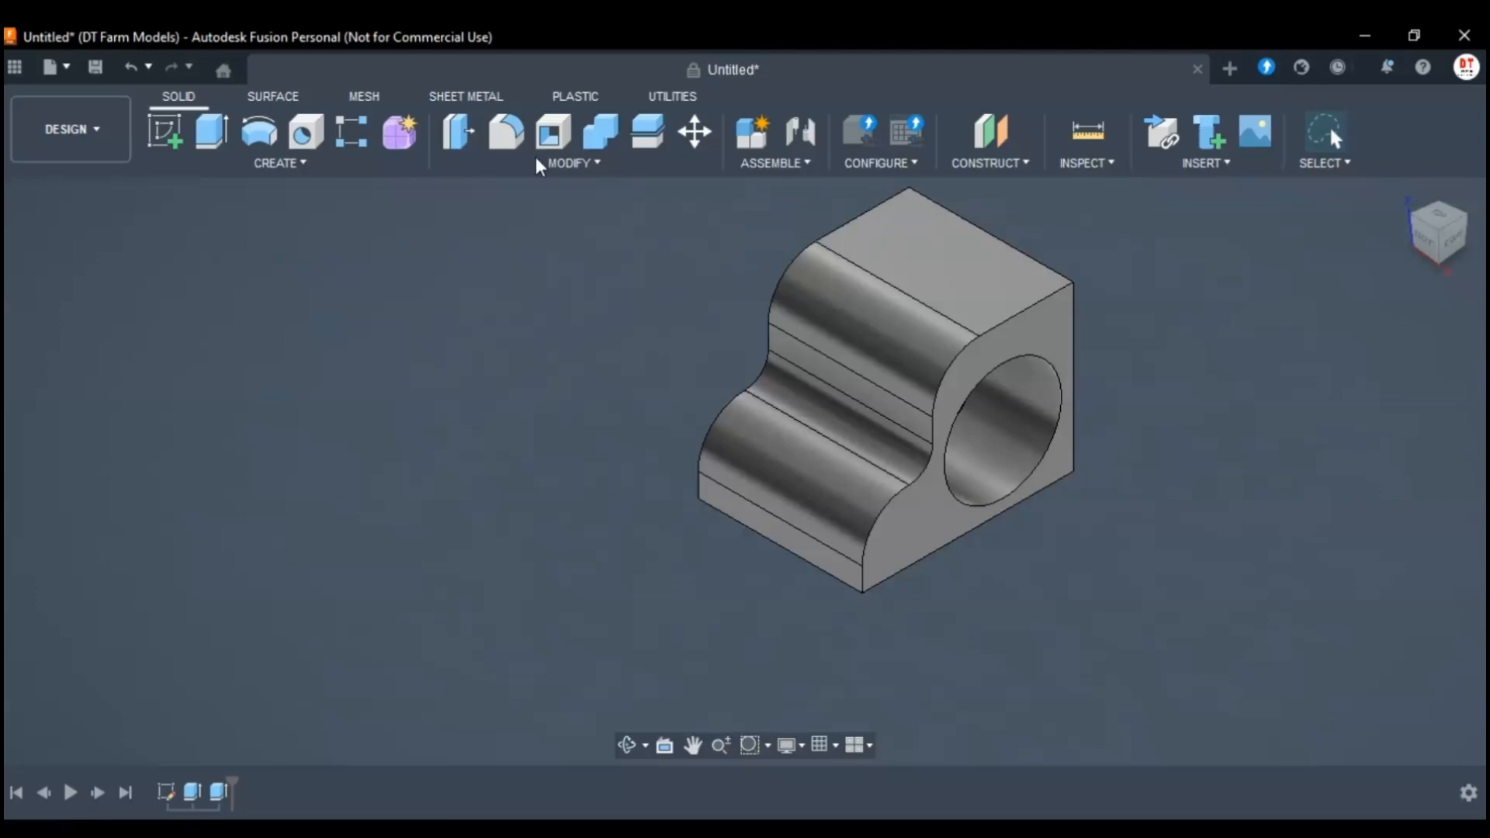
left_click(97, 72)
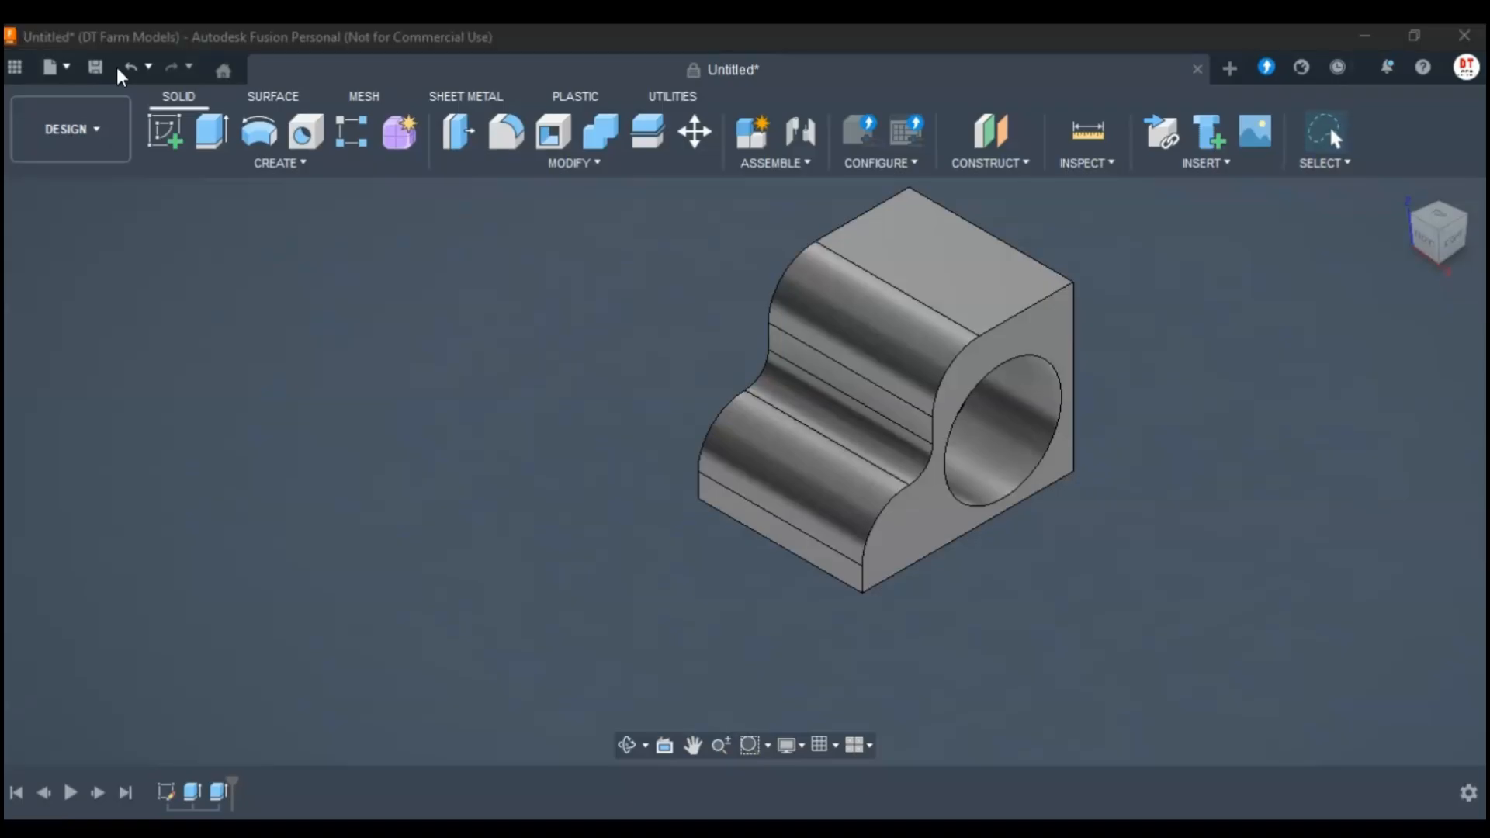